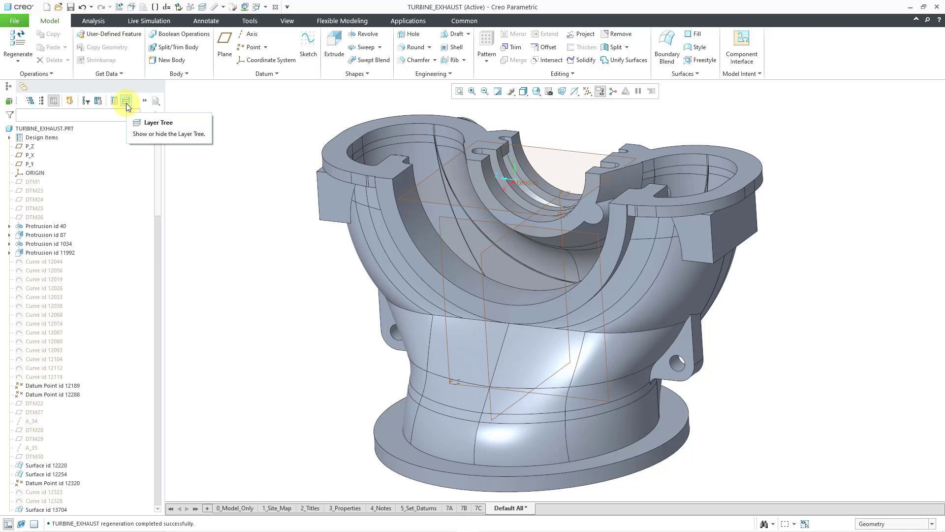
# Step: Show the Layer Tree and expand DEFAULT_DATUMS to list P_Z, P_X, P_Y and ORIGIN
pyautogui.click(127, 106)
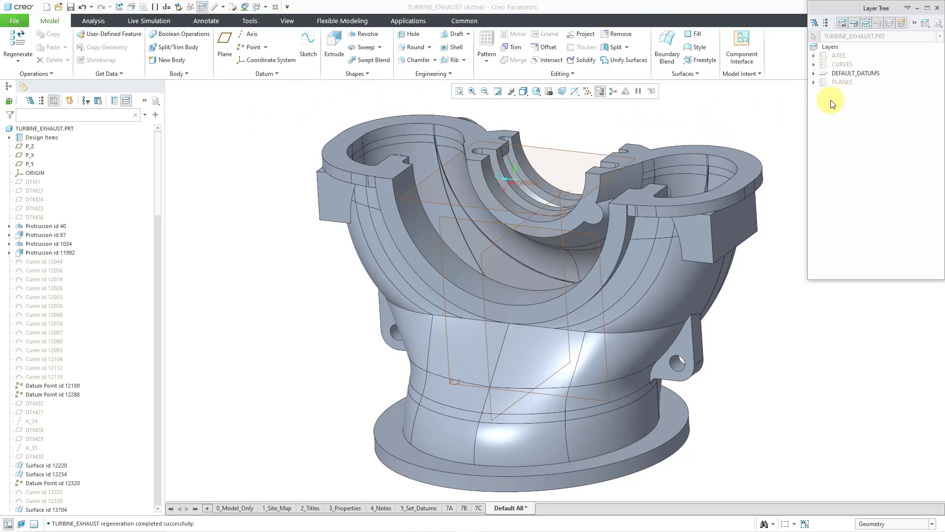
pyautogui.click(813, 74)
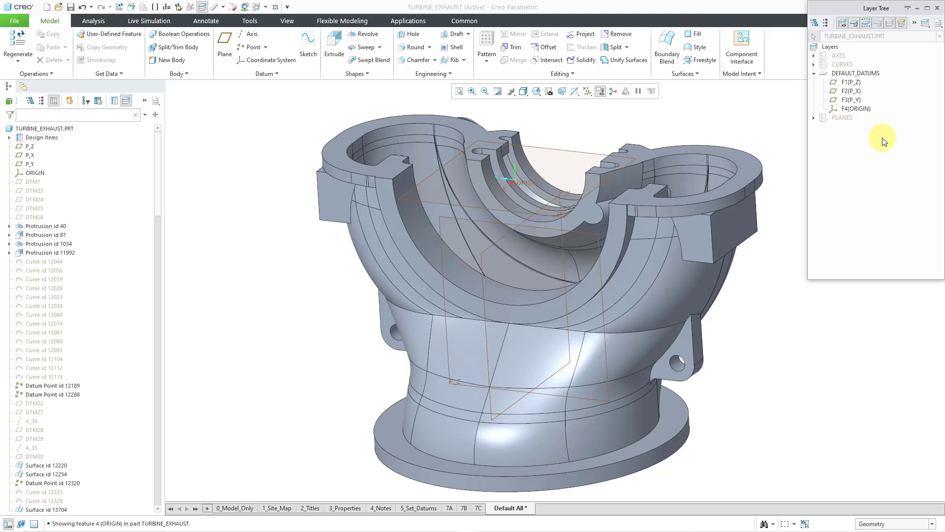
# Step: Hide the DEFAULT_DATUMS layer so P_Z, P_X, P_Y and ORIGIN grey out, then deselect it
pyautogui.click(872, 75)
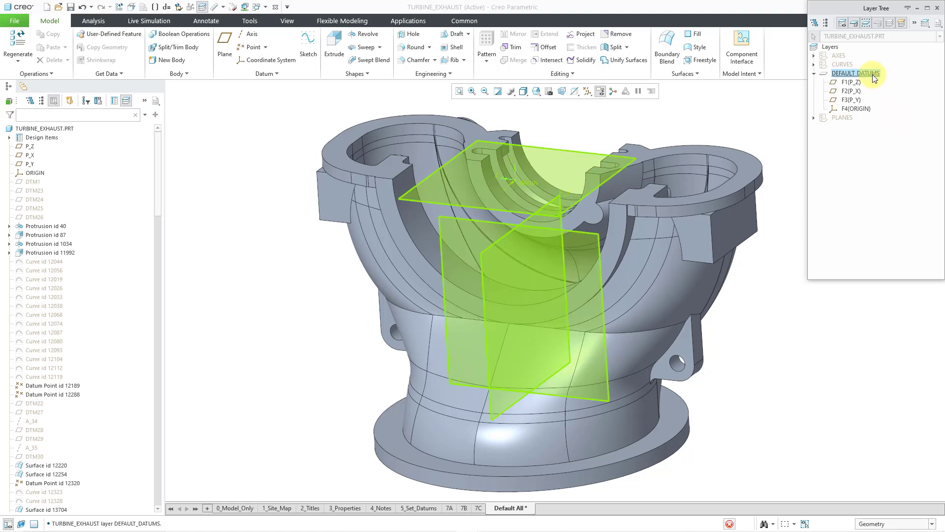
pyautogui.rightClick(873, 74)
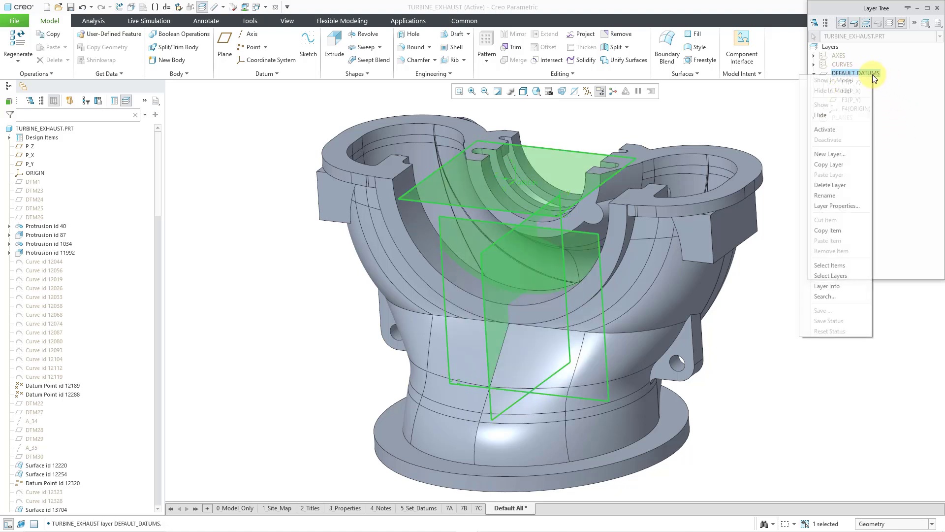
pyautogui.click(853, 116)
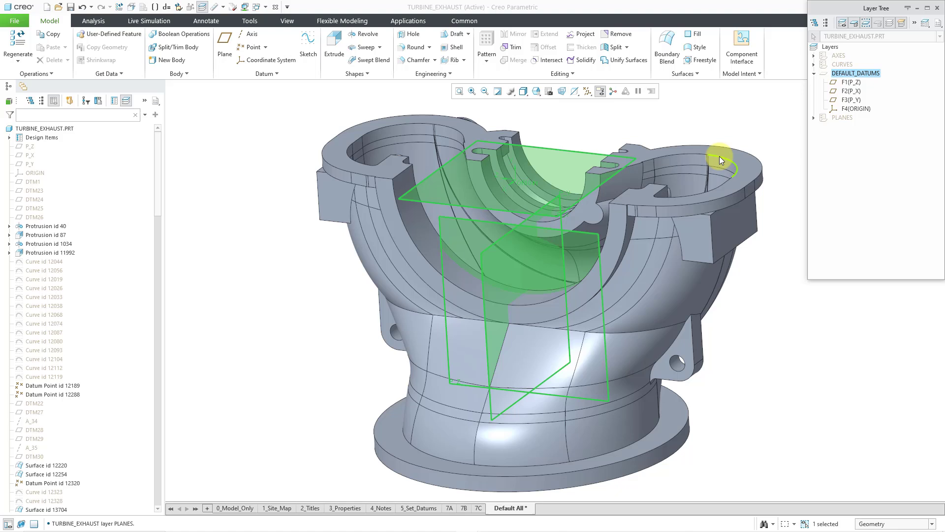
pyautogui.click(605, 112)
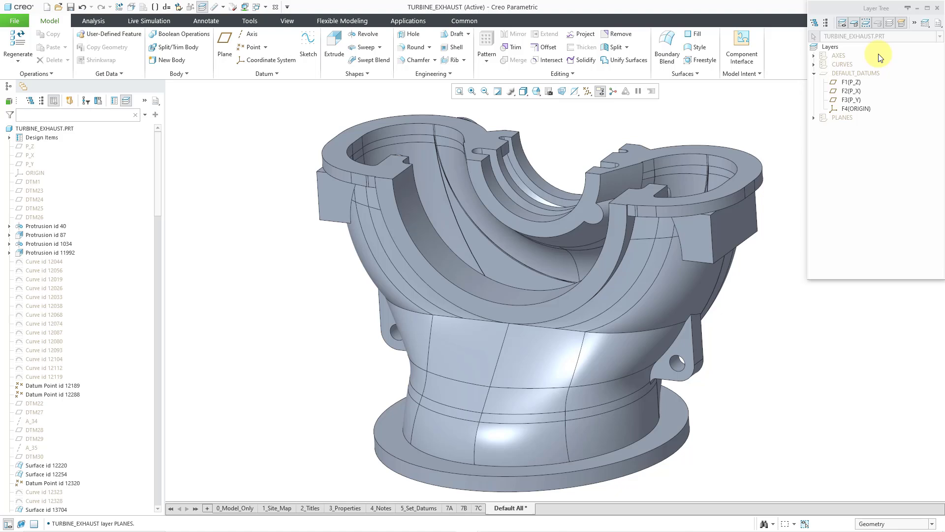
# Step: Show the DEFAULT_DATUMS layer again so P_Z, P_X, P_Y and ORIGIN reappear, then deselect it
pyautogui.click(871, 73)
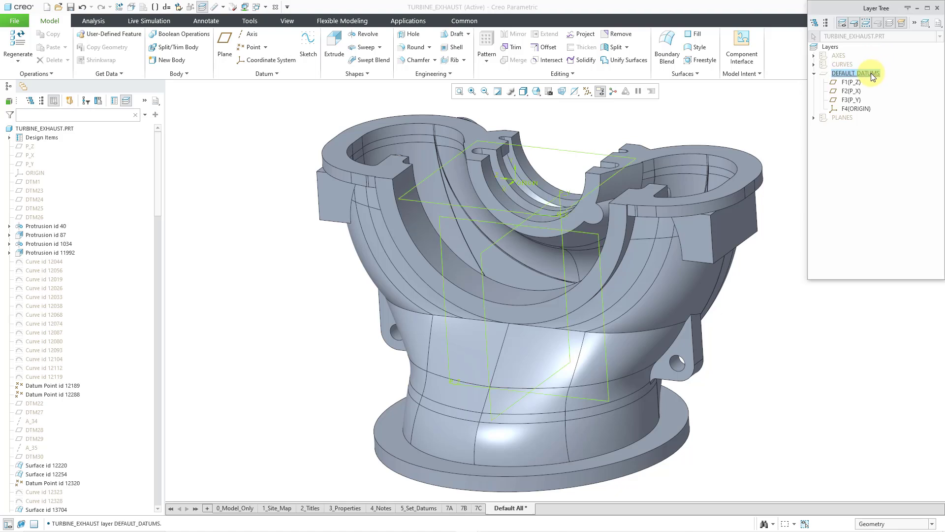
pyautogui.rightClick(871, 74)
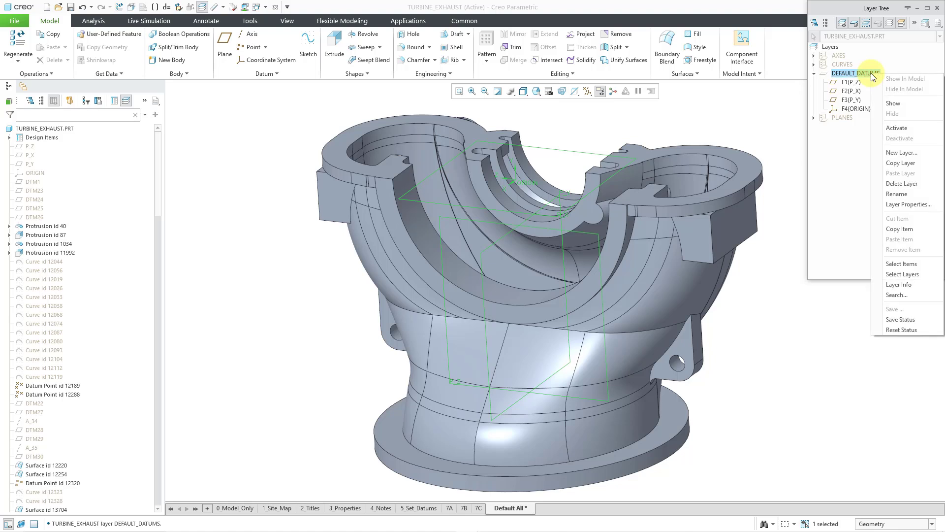
pyautogui.click(896, 105)
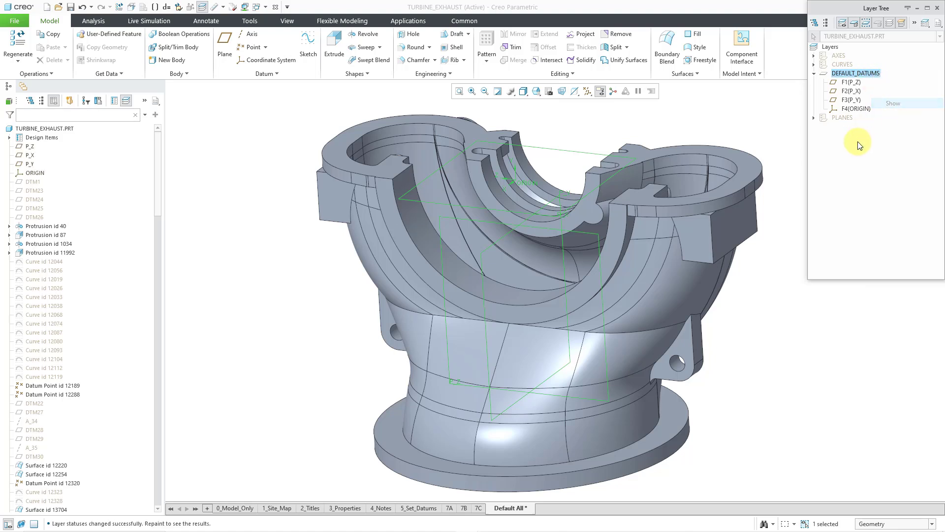
pyautogui.click(778, 106)
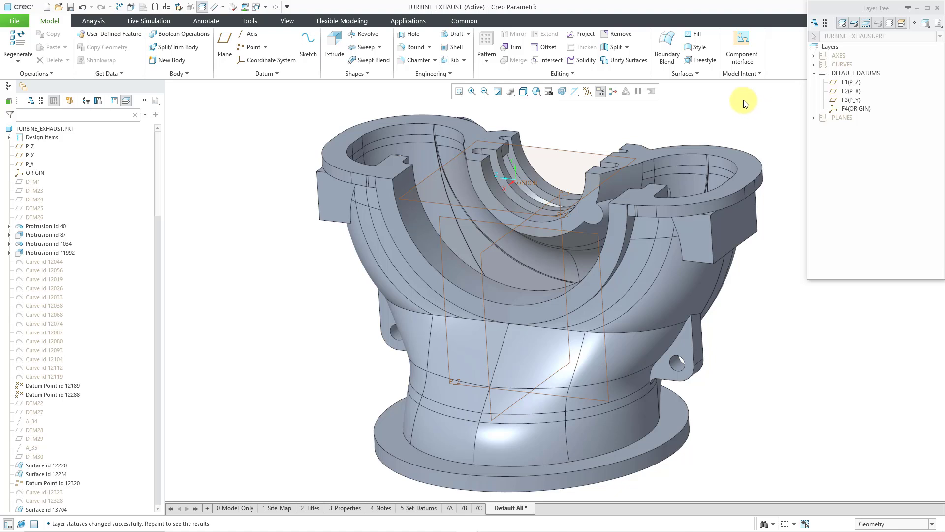
# Step: Start an extrusion and create a datum plane offset 2.000 from the mounting lug face
pyautogui.click(332, 52)
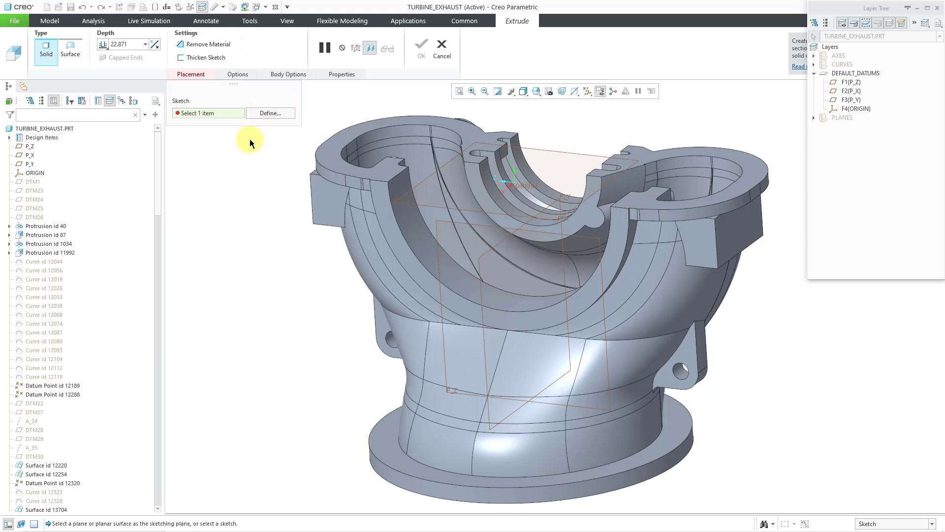
pyautogui.moveTo(825, 13); pyautogui.dragTo(814, 101)
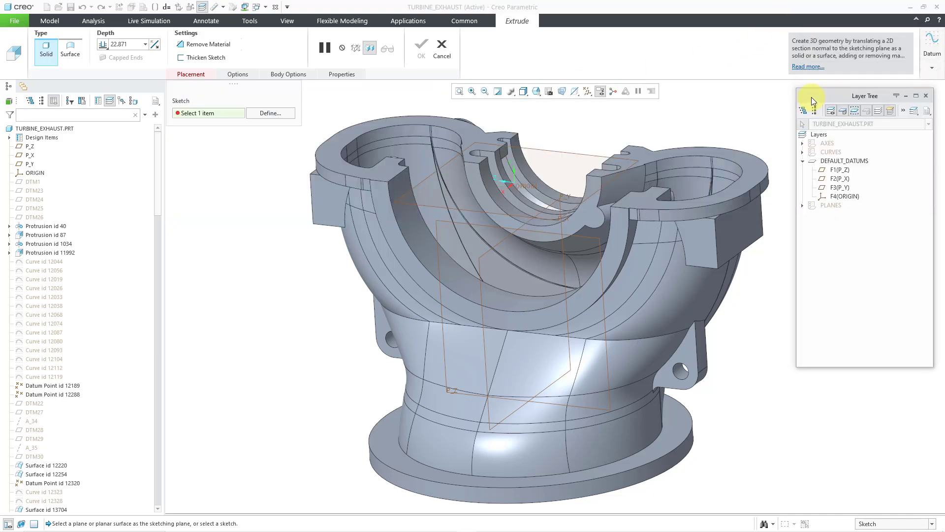
pyautogui.click(931, 69)
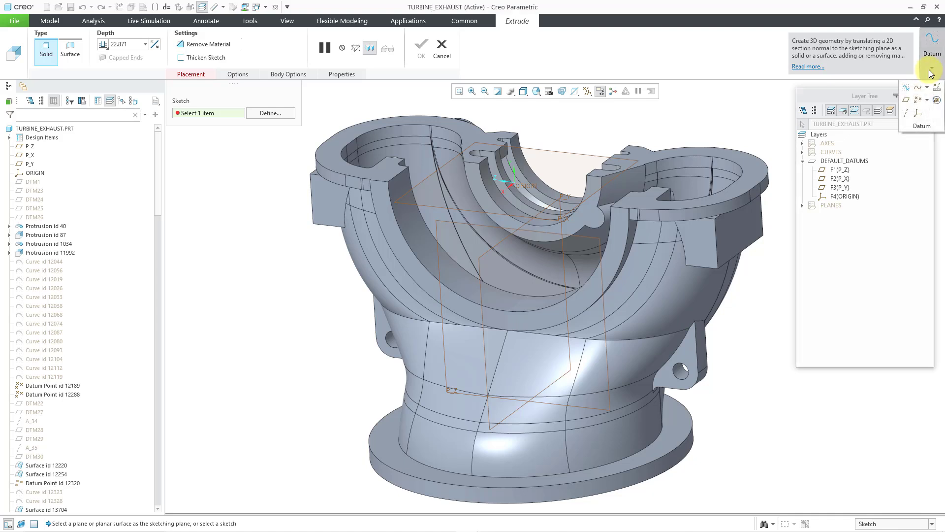
pyautogui.click(908, 103)
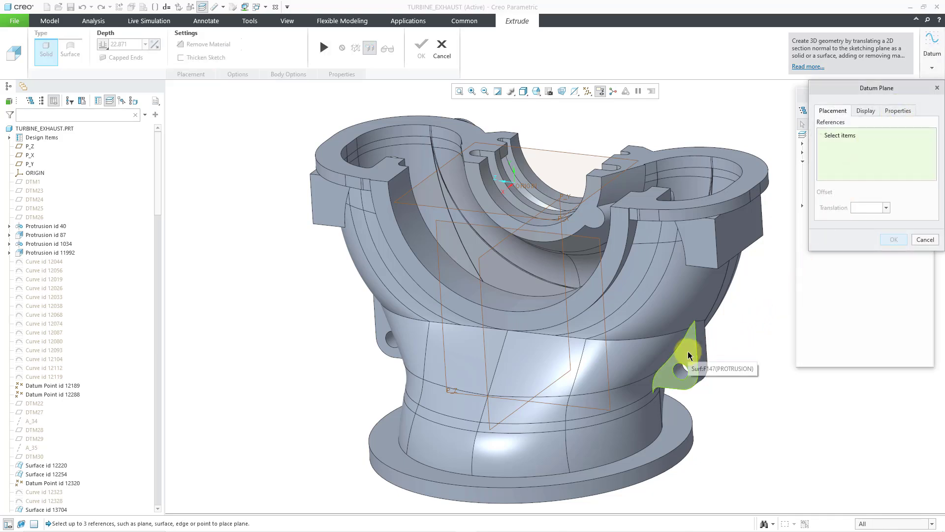
pyautogui.click(675, 362)
pyautogui.moveTo(718, 326); pyautogui.dragTo(616, 321, button='middle')
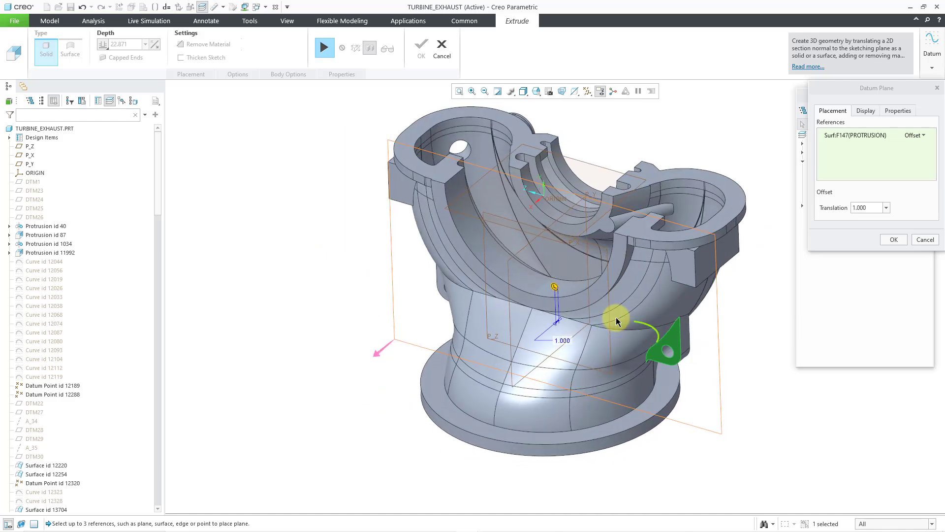
pyautogui.doubleClick(562, 340)
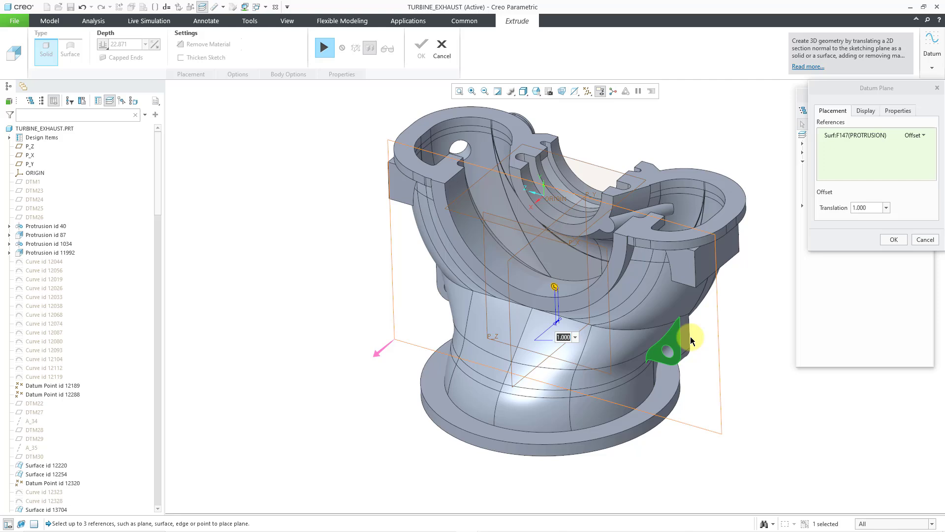
pyautogui.write('2')
pyautogui.press('Return')
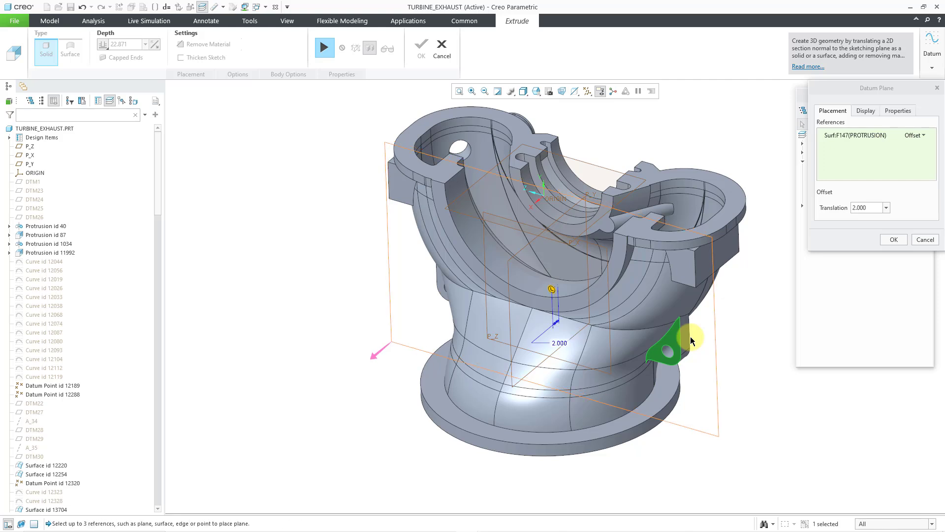
pyautogui.click(887, 238)
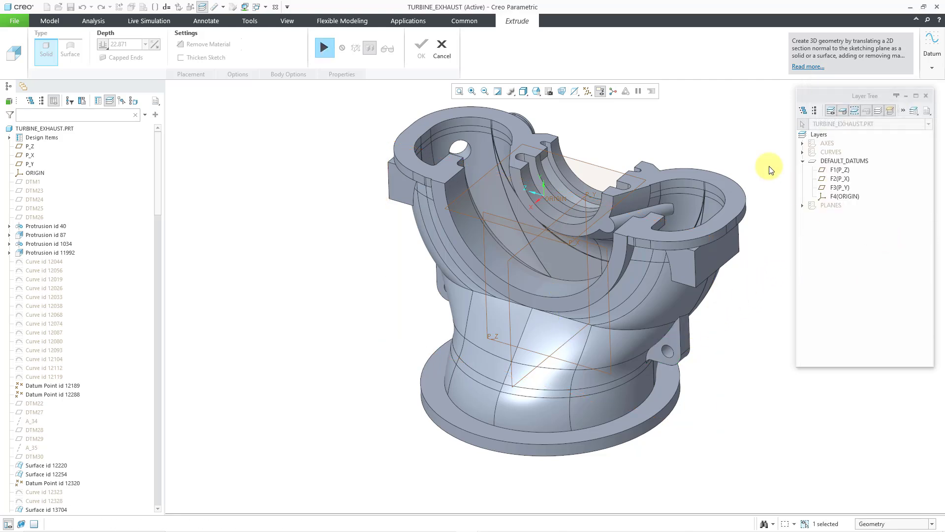
# Step: Enter the extrusion's sketch on the new plane, oriented to face the screen
pyautogui.click(326, 47)
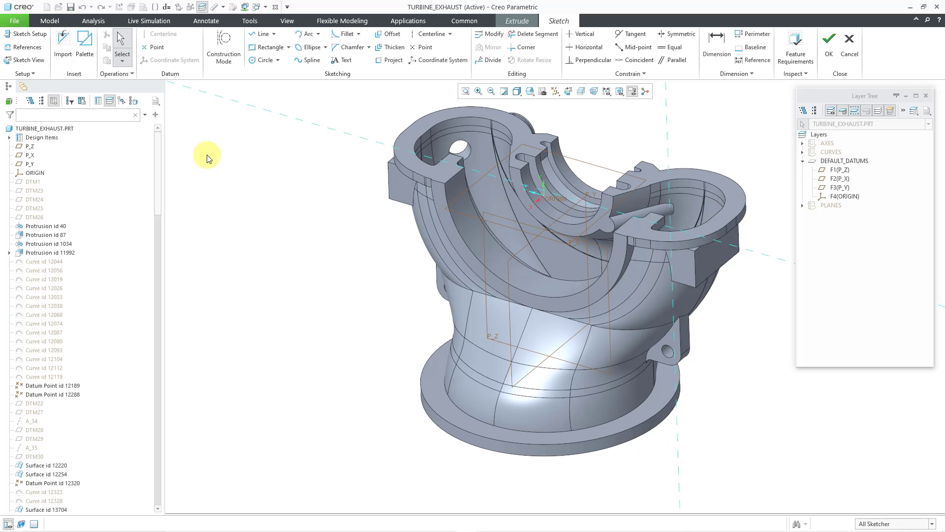
pyautogui.click(570, 92)
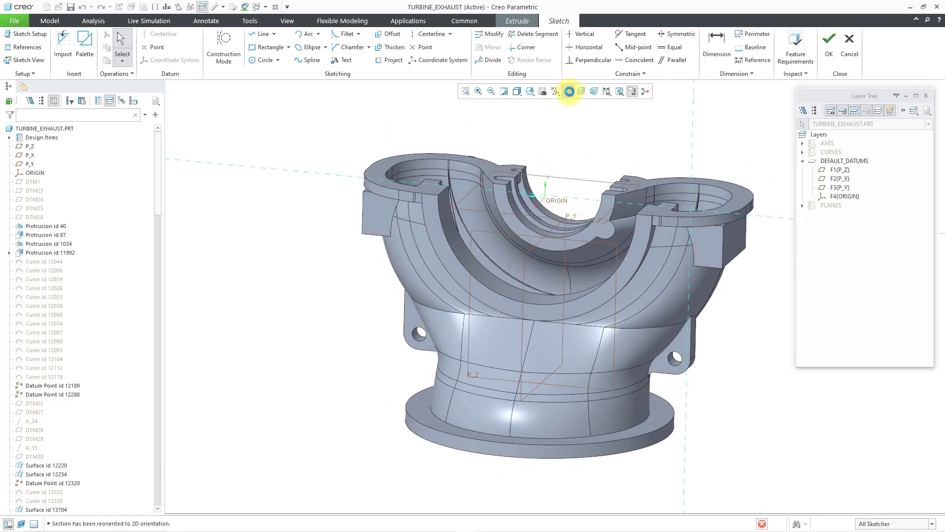
pyautogui.scroll(5, 674, 325)
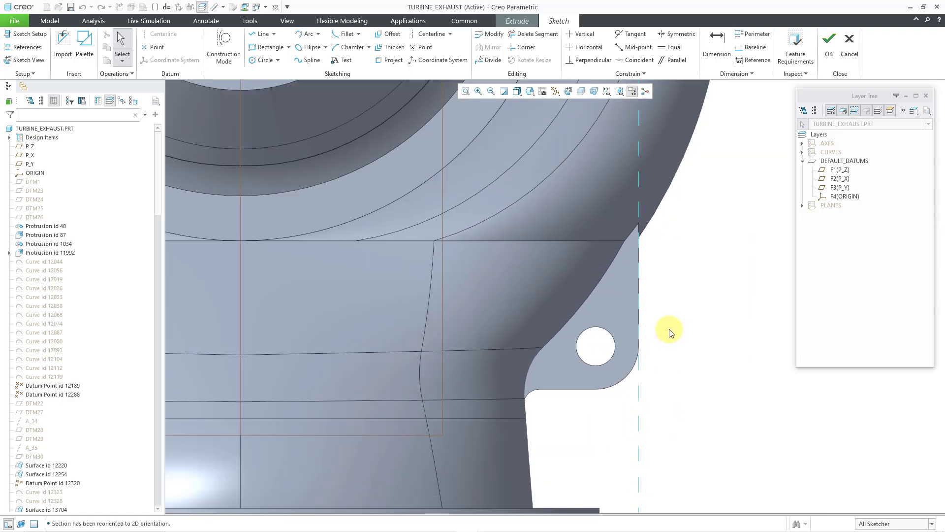
# Step: Draw a circle centred on the lug centerline with a 2.000 diameter
pyautogui.rightClick(671, 333)
pyautogui.click(715, 341)
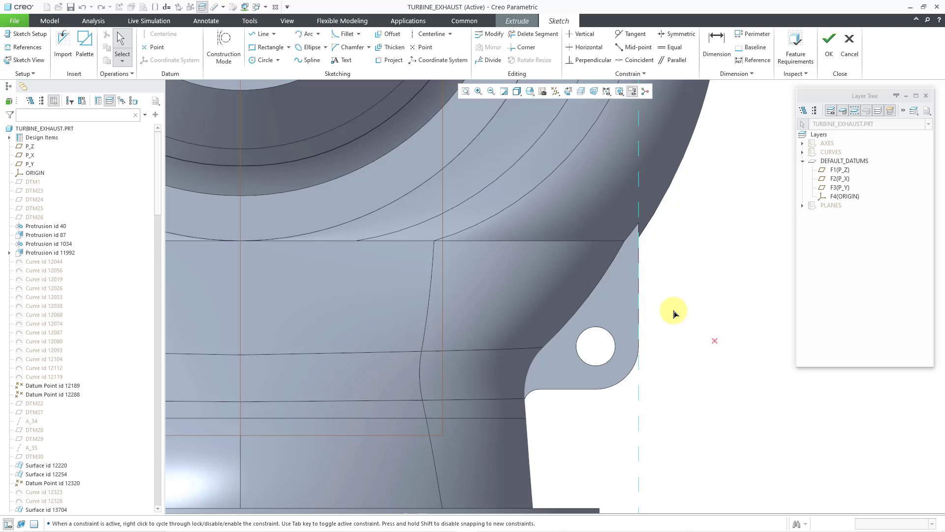
pyautogui.click(639, 292)
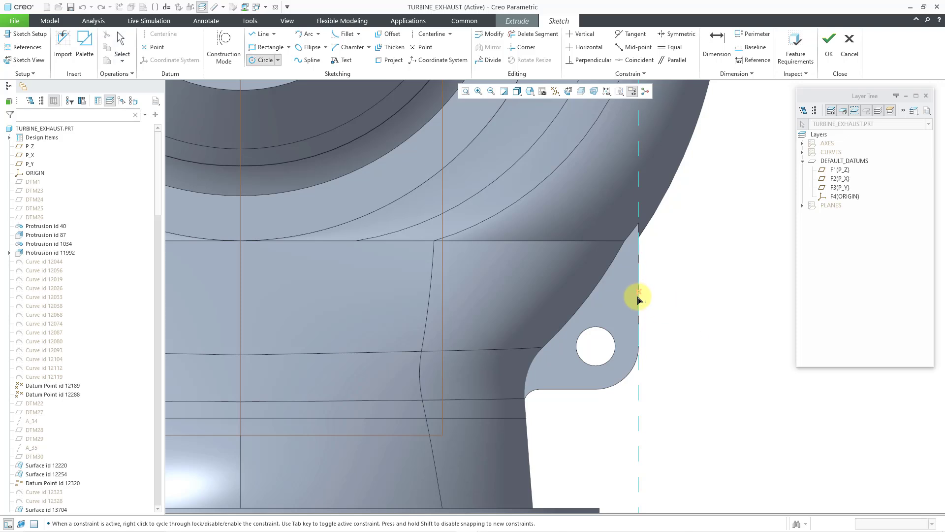
pyautogui.click(645, 306)
pyautogui.middleClick(684, 306)
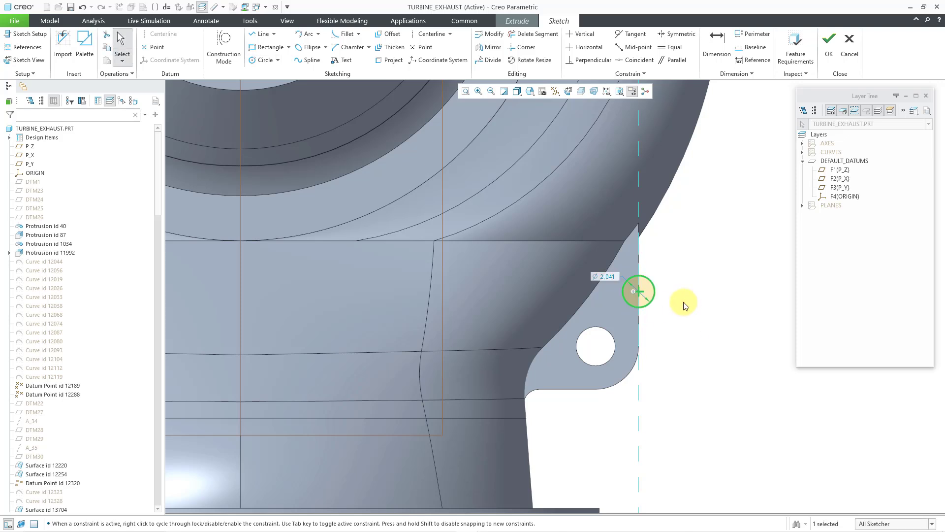
pyautogui.doubleClick(615, 273)
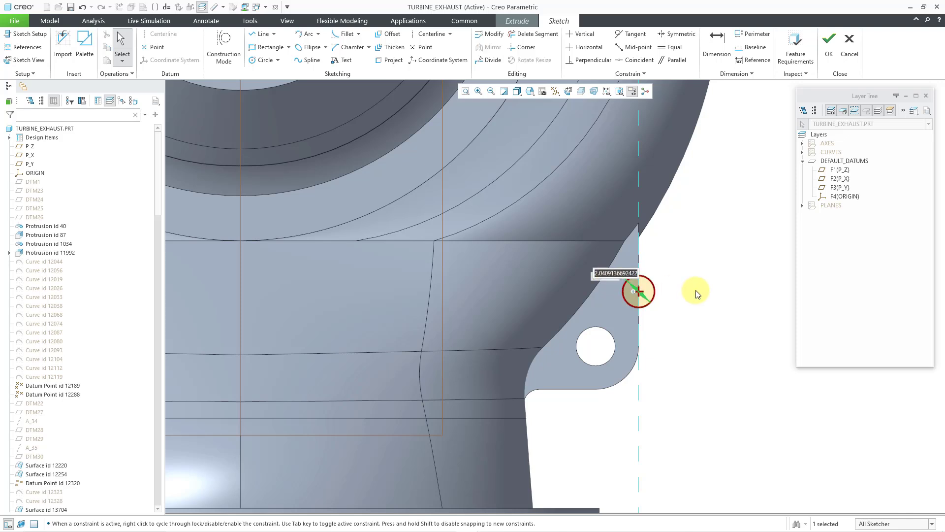
pyautogui.write('2')
pyautogui.press('Return')
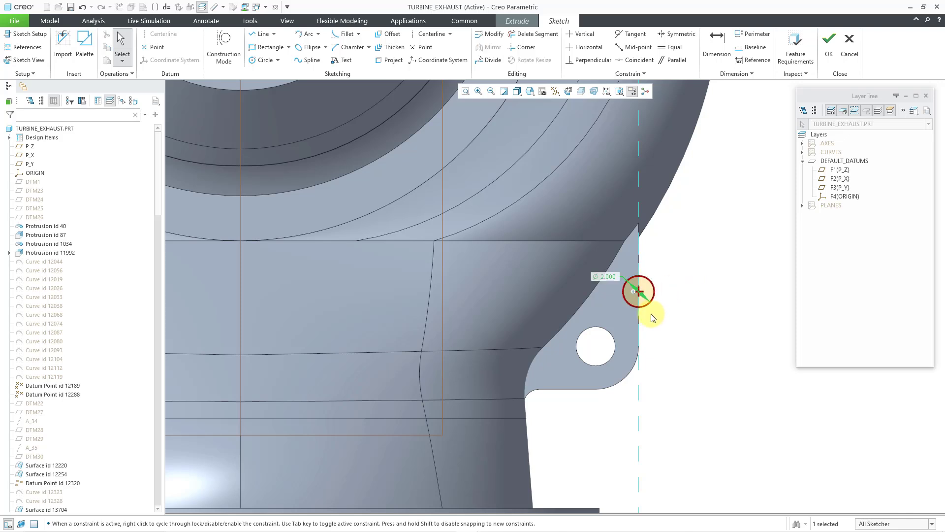
pyautogui.scroll(3, 637, 311)
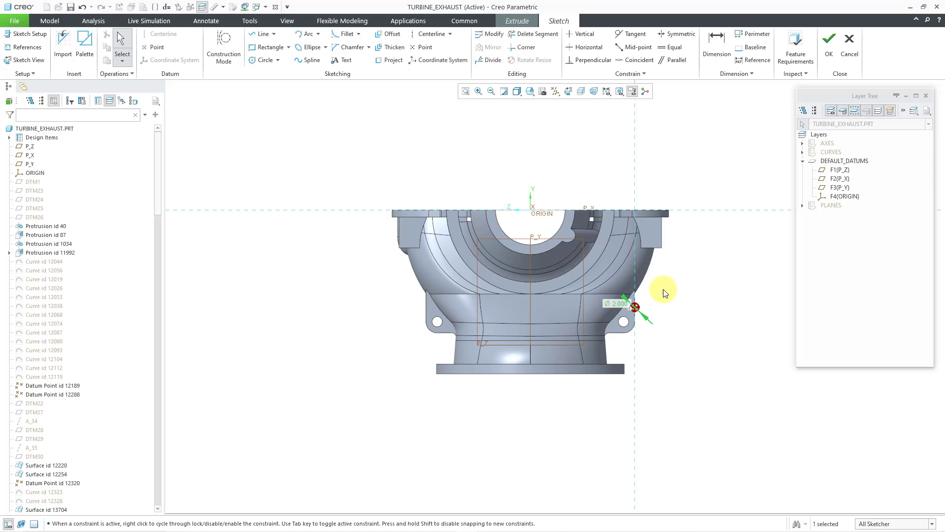
pyautogui.rightClick(701, 302)
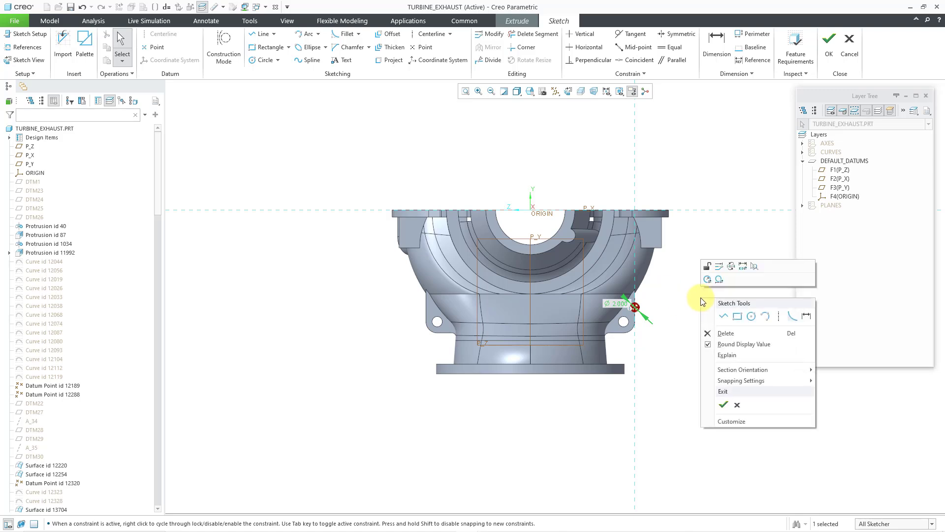
# Step: Finish the sketch and drag the pin extrude depth out to 9.750
pyautogui.click(723, 400)
pyautogui.moveTo(626, 289)
pyautogui.mouseDown(button='middle')
pyautogui.moveTo(598, 300)
pyautogui.moveTo(678, 345)
pyautogui.mouseUp(button='middle')
pyautogui.scroll(2, 689, 329)
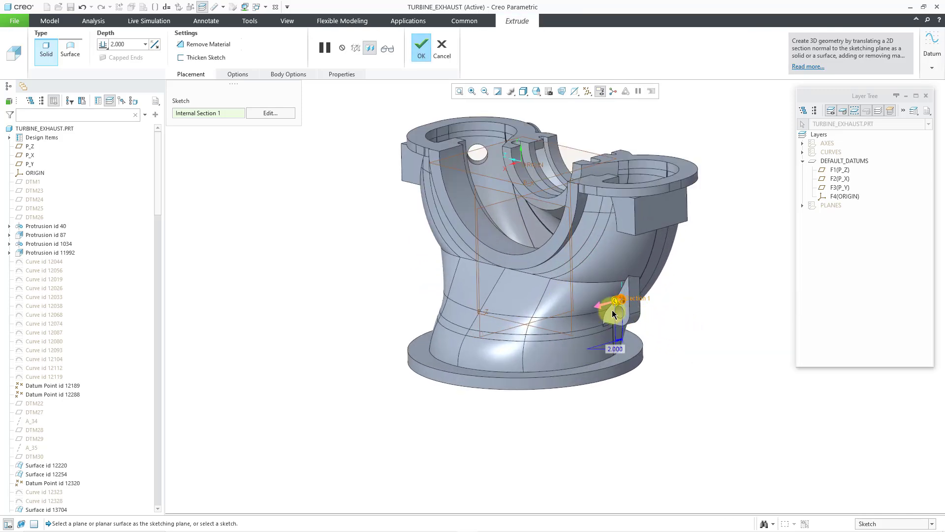
pyautogui.scroll(3, 666, 297)
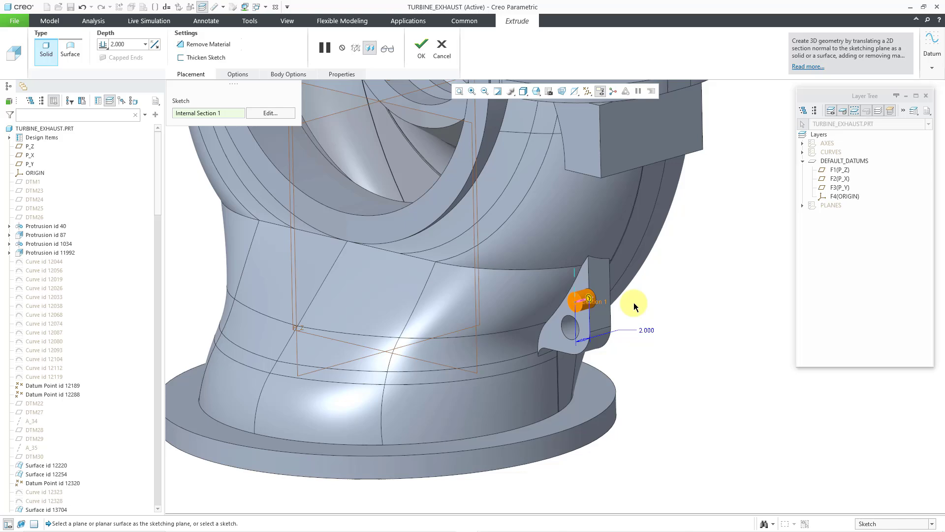
pyautogui.moveTo(589, 298); pyautogui.dragTo(654, 334)
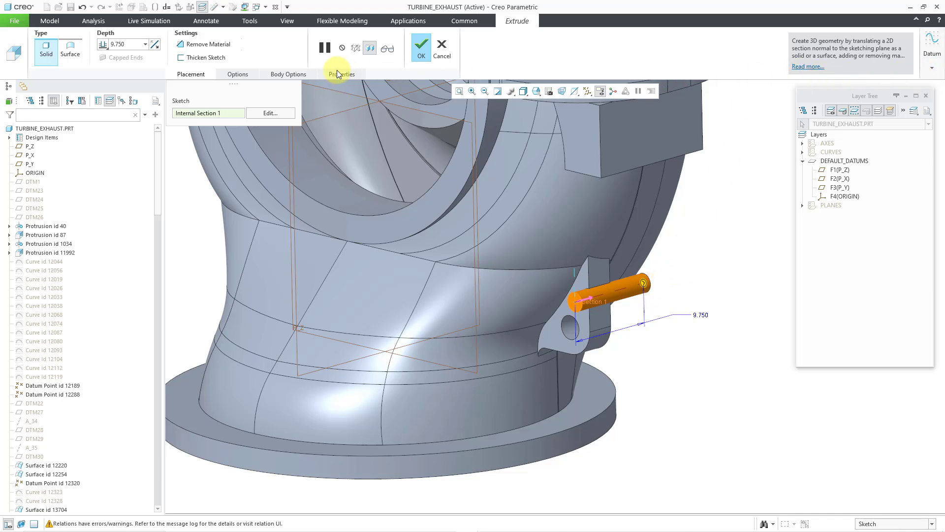
# Step: Change the Side 1 depth type to To Reference
pyautogui.click(240, 73)
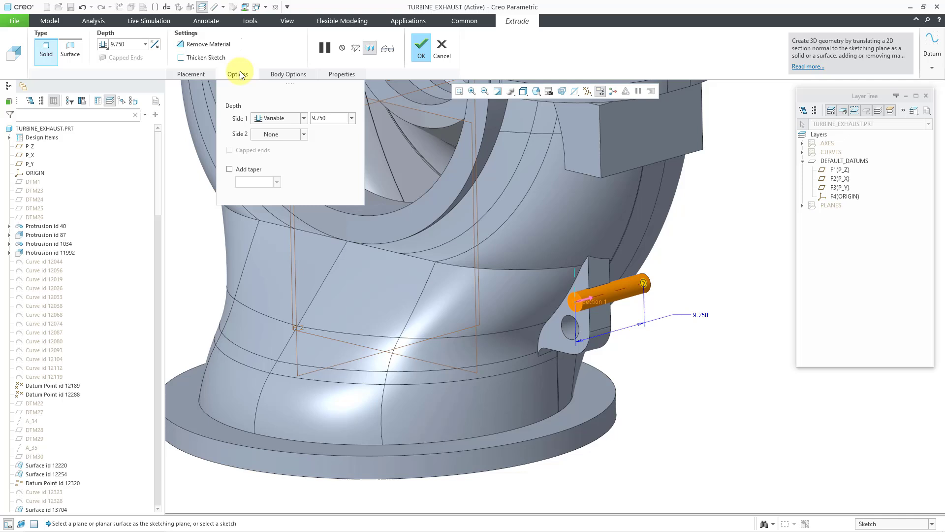
pyautogui.click(304, 119)
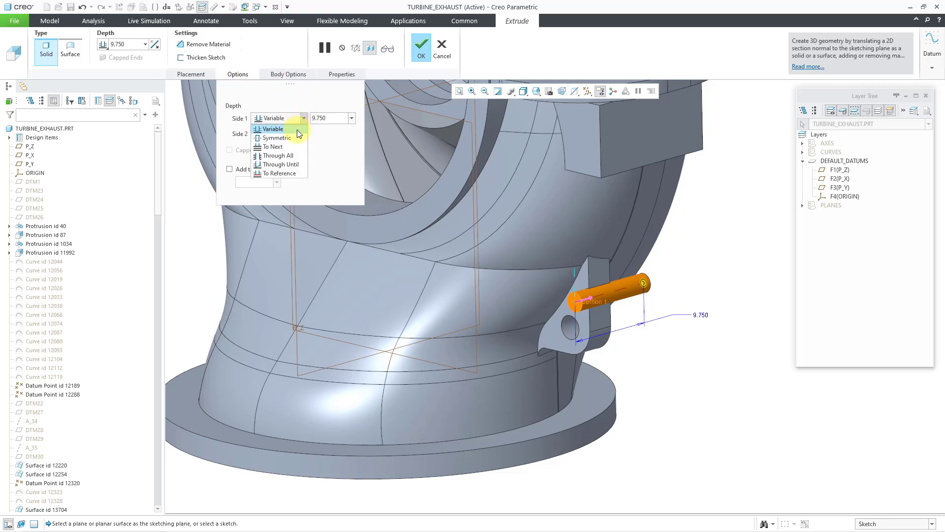
pyautogui.click(286, 173)
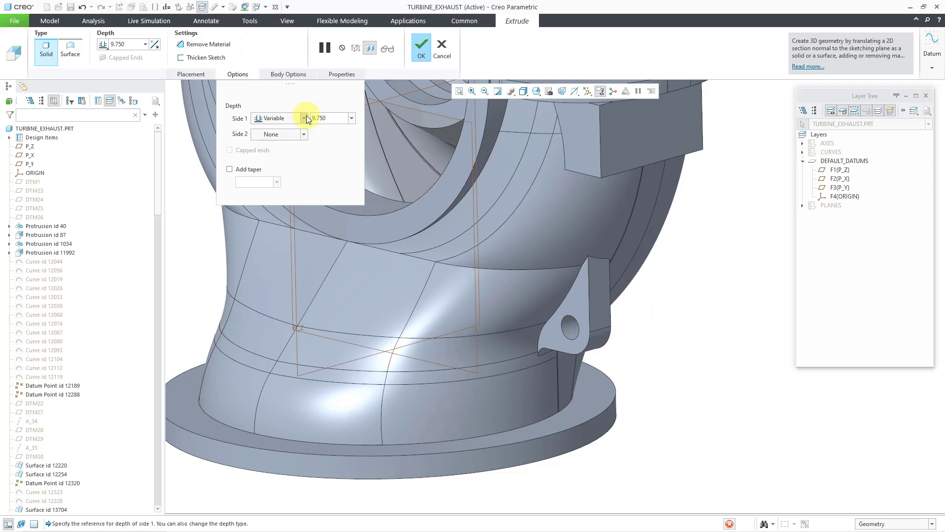
# Step: Create a datum plane offset 2.000 from the lug face to serve as the depth reference
pyautogui.click(931, 69)
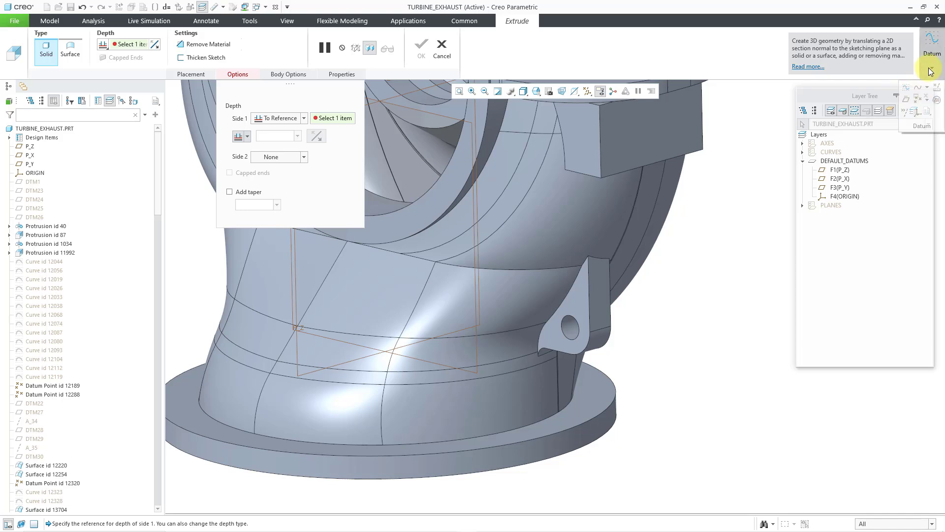
pyautogui.click(906, 99)
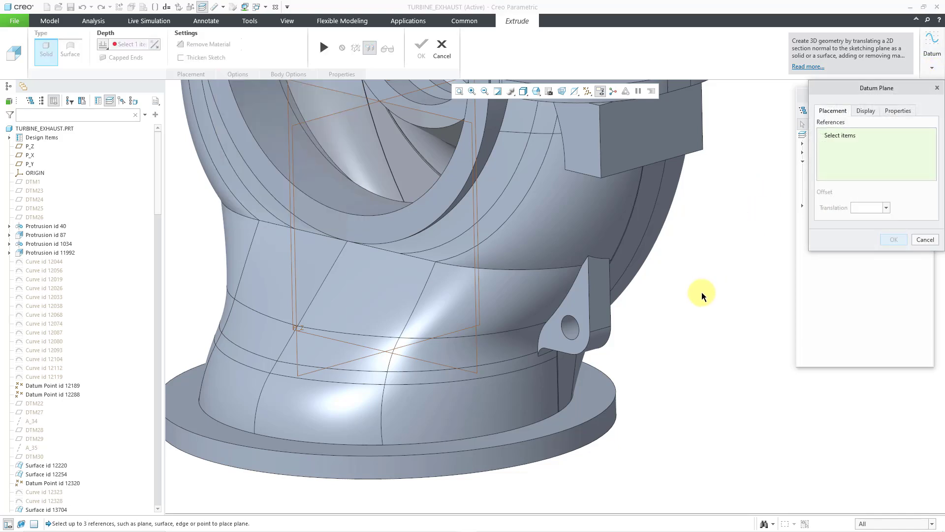
pyautogui.click(603, 317)
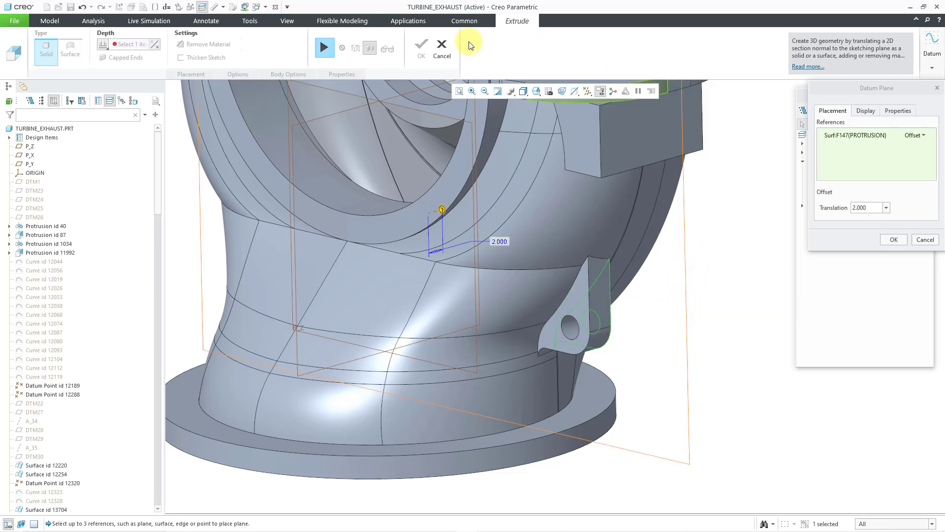
pyautogui.click(901, 240)
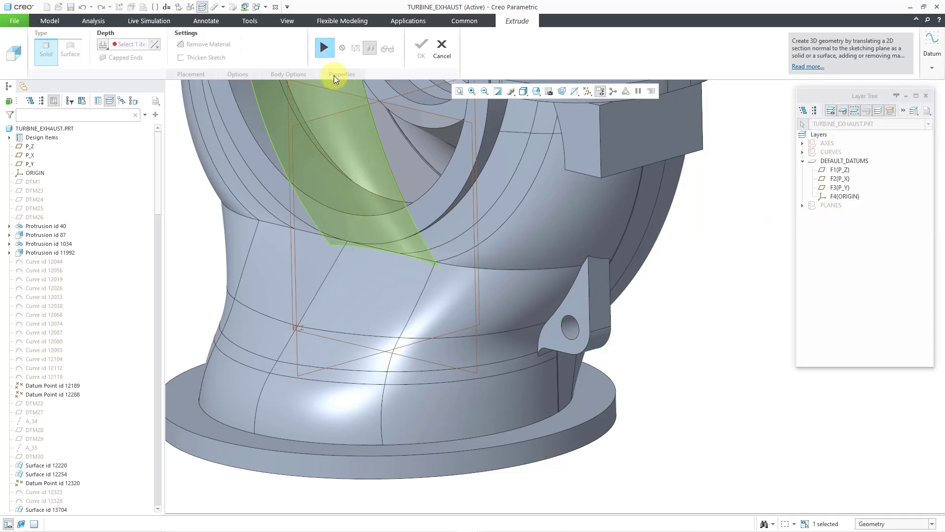
# Step: Resume the extrude, end it at the new reference, and complete the Ø 2.000 pin
pyautogui.click(323, 49)
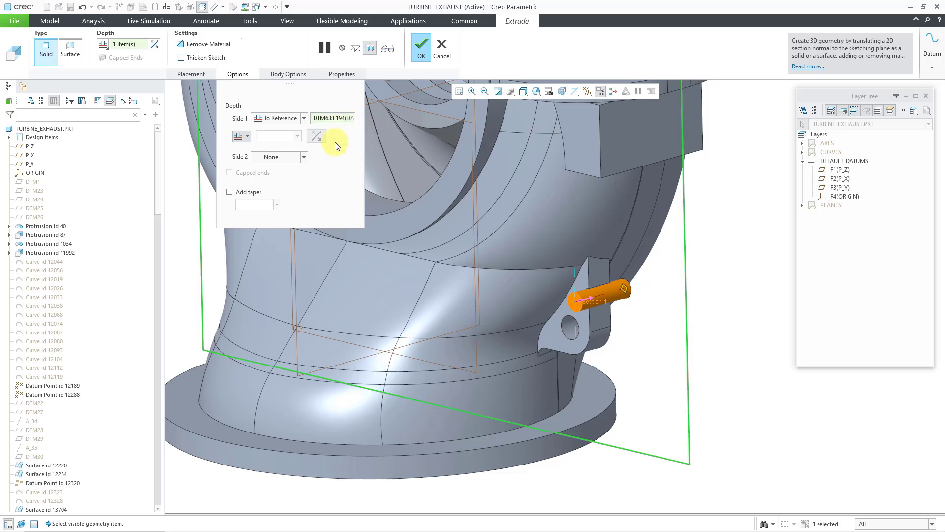
pyautogui.hotkey('ctrl', 'd')
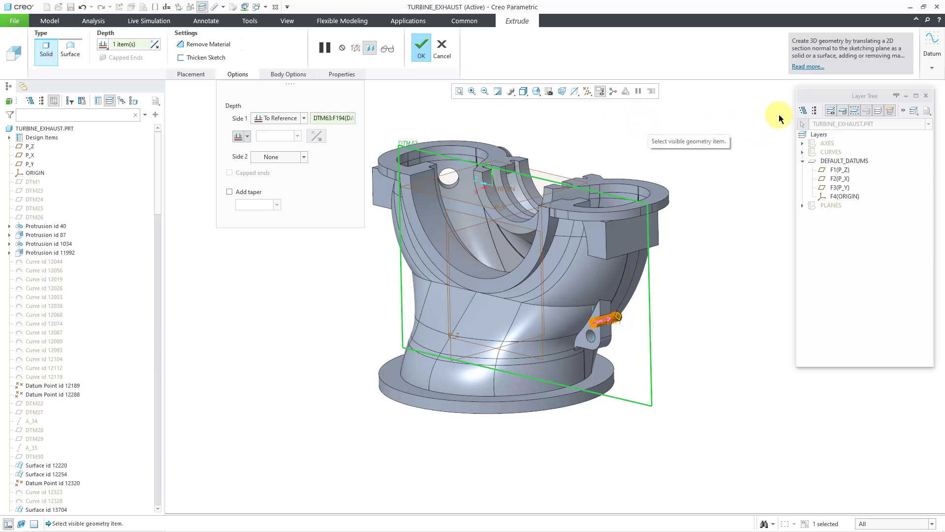
pyautogui.click(835, 136)
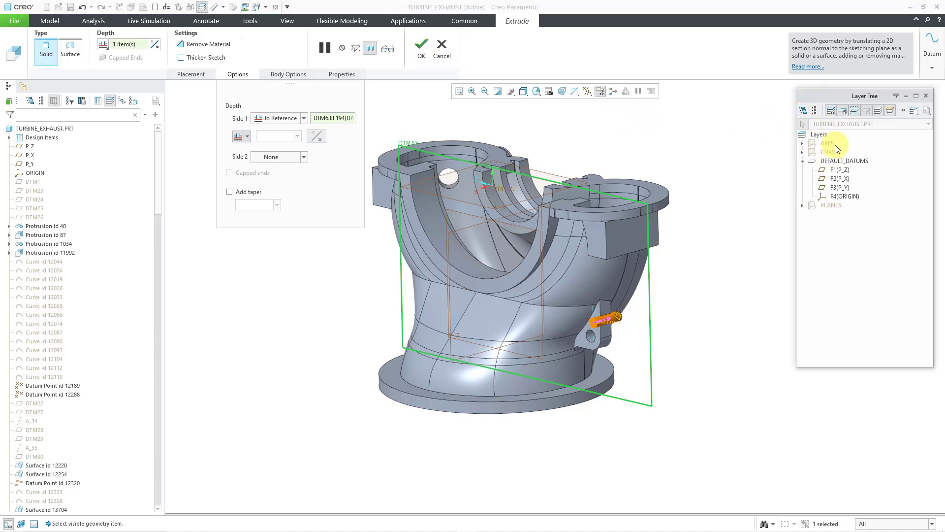
pyautogui.click(420, 47)
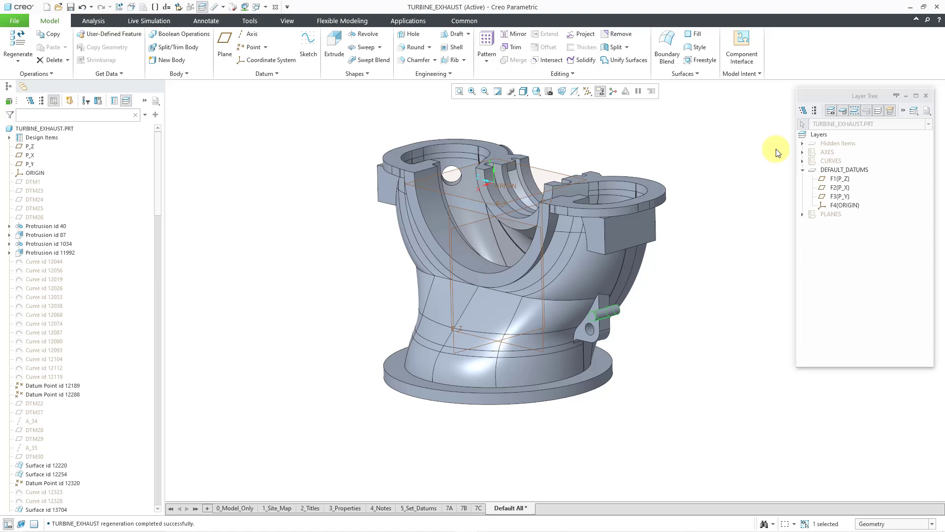
# Step: Expand Hidden Items and Extrude 1 to reveal Section 1 and datum planes DTM62 and DTM63
pyautogui.click(803, 144)
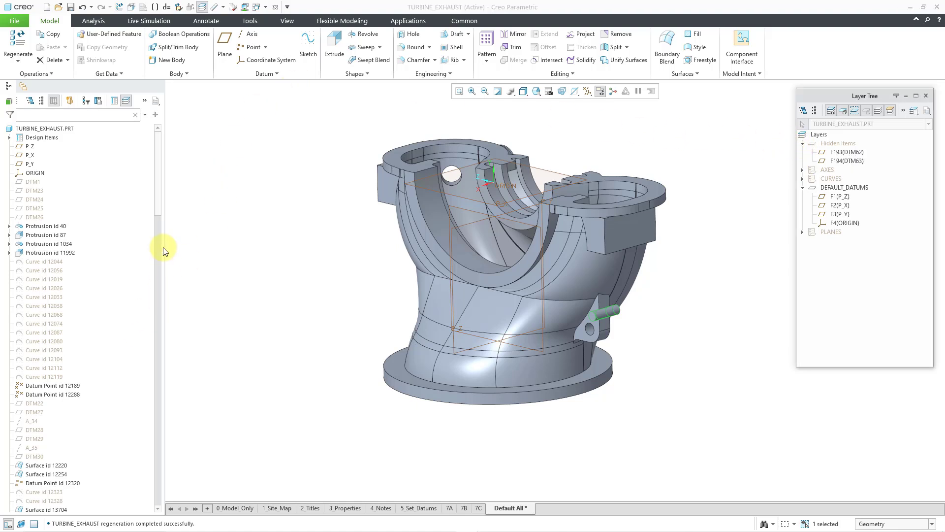
pyautogui.moveTo(158, 207); pyautogui.dragTo(13, 511)
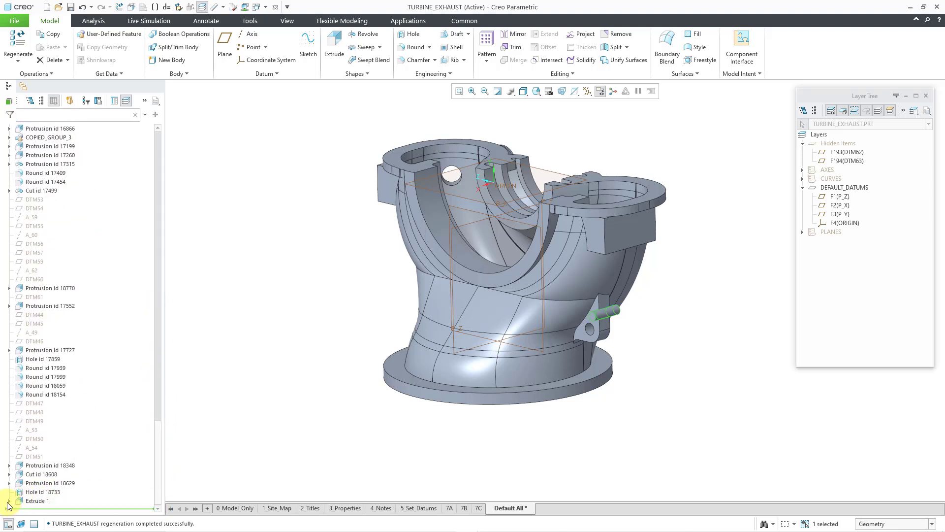
pyautogui.click(10, 501)
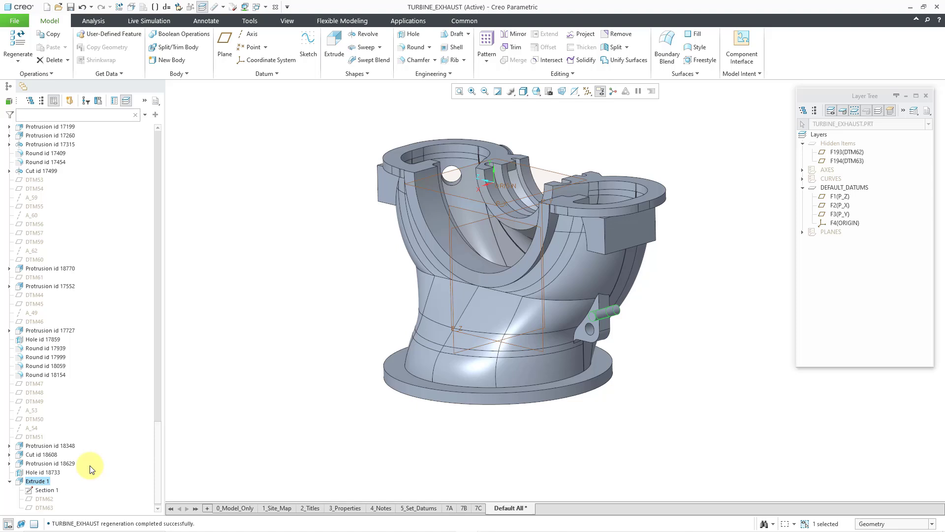
pyautogui.scroll(-1, 86, 476)
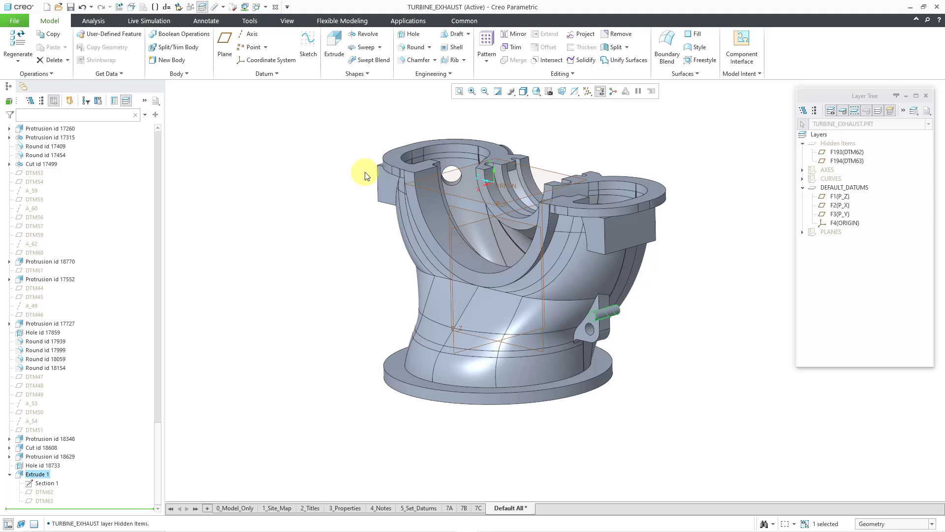
# Step: Delete Extrude 1 without keeping its embedded datum planes DTM62 and DTM63
pyautogui.click(206, 367)
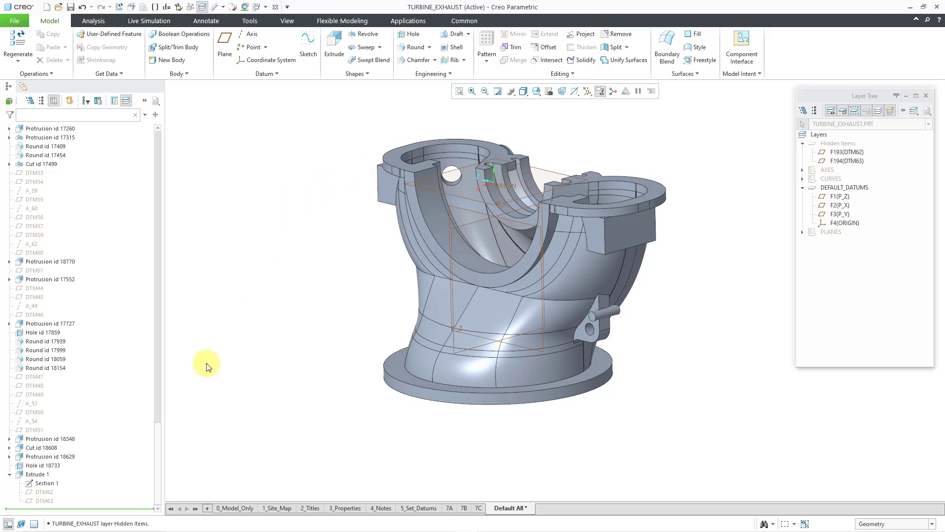
pyautogui.click(41, 475)
pyautogui.rightClick(40, 475)
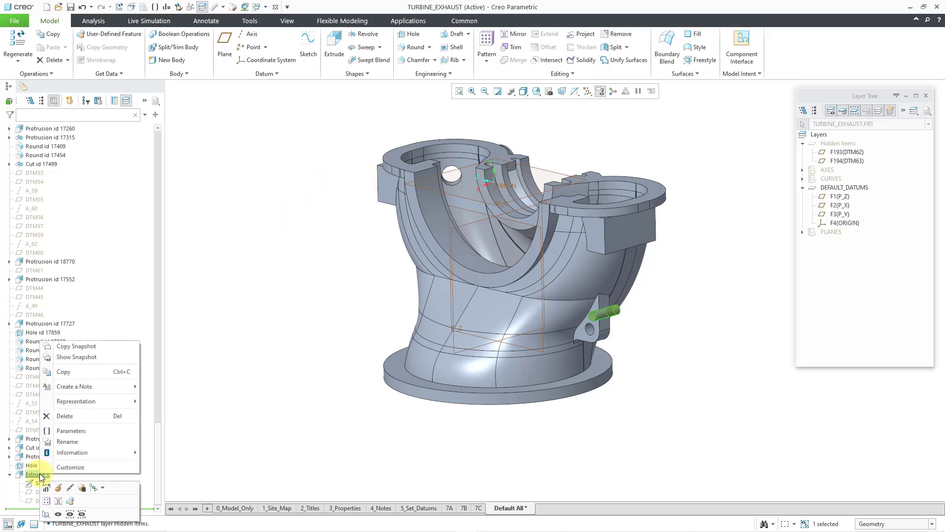
pyautogui.click(63, 418)
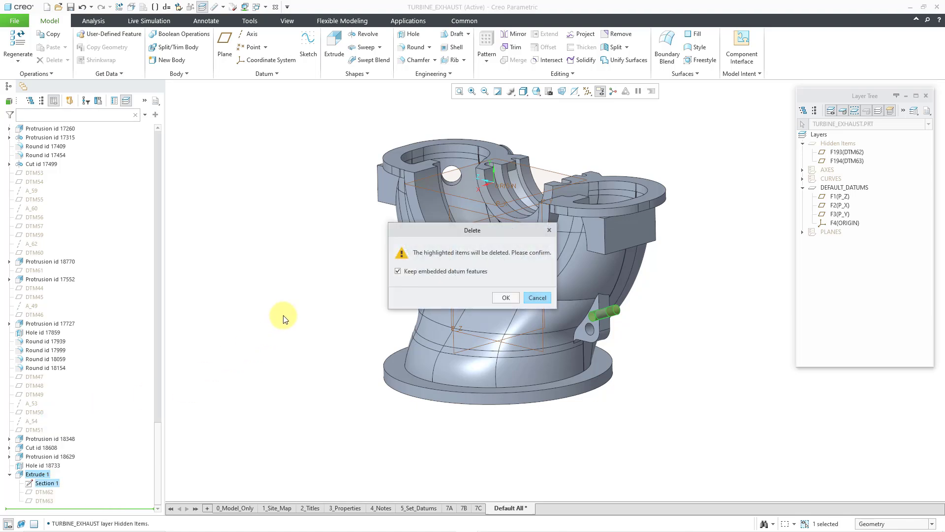
pyautogui.click(398, 270)
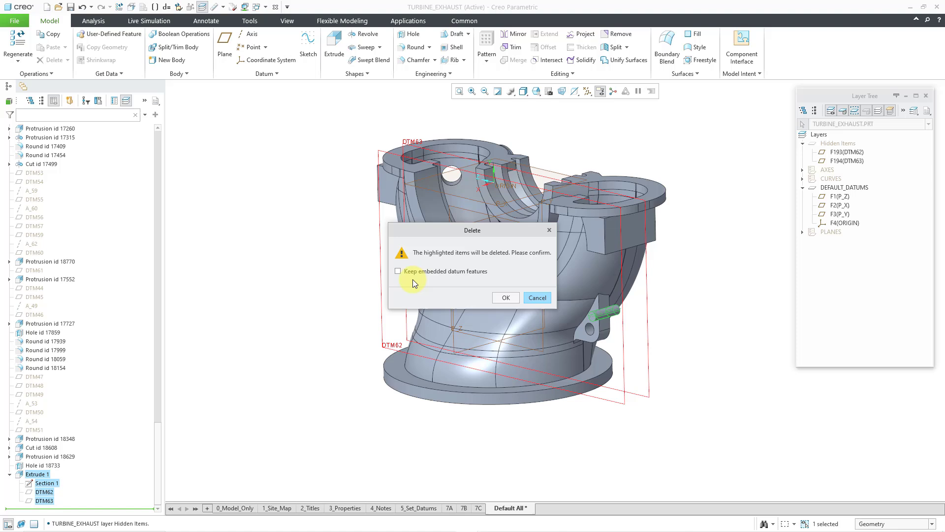
pyautogui.click(505, 297)
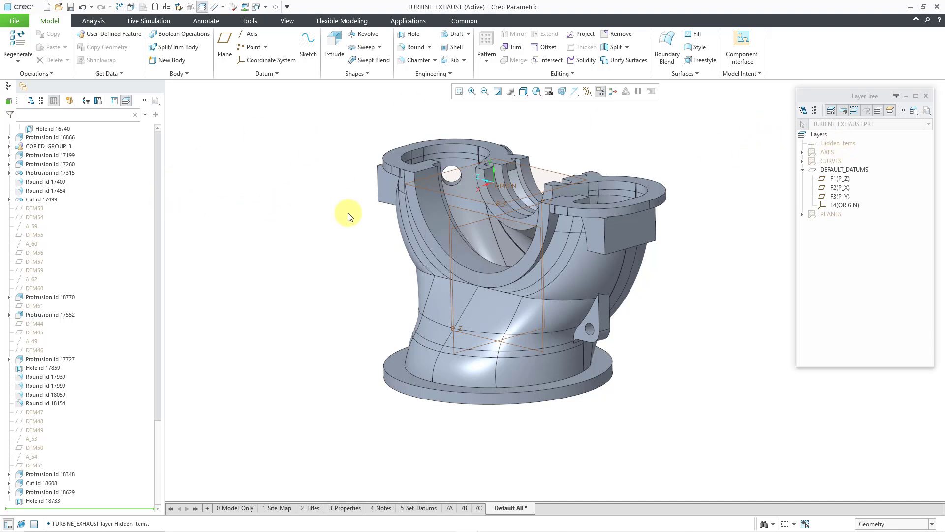
# Step: Hide datum plane P_X and confirm it now appears under the Hidden Items layer
pyautogui.scroll(2, 395, 223)
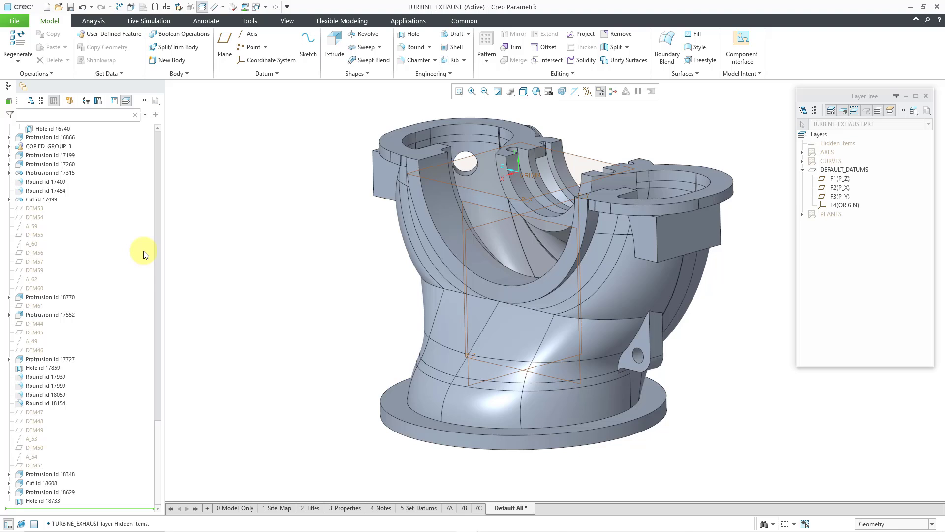
pyautogui.moveTo(155, 420); pyautogui.dragTo(178, 127)
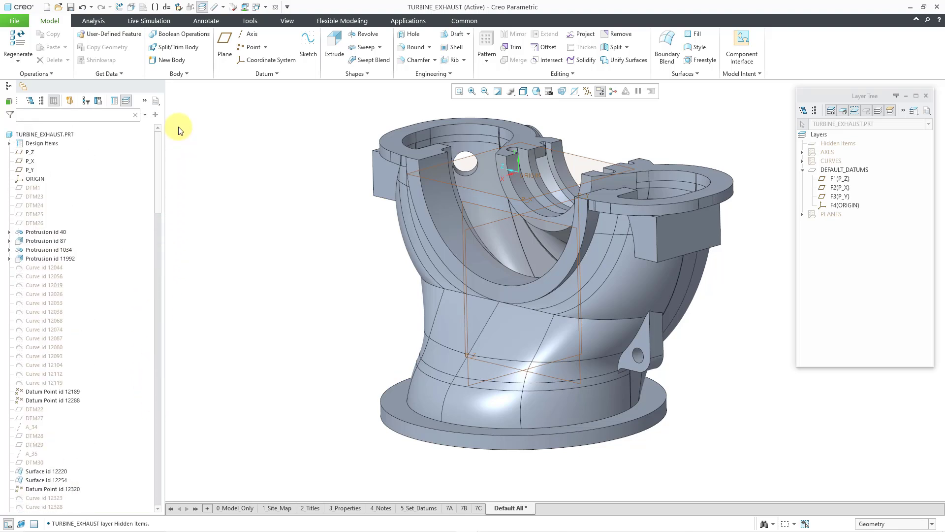
pyautogui.click(572, 156)
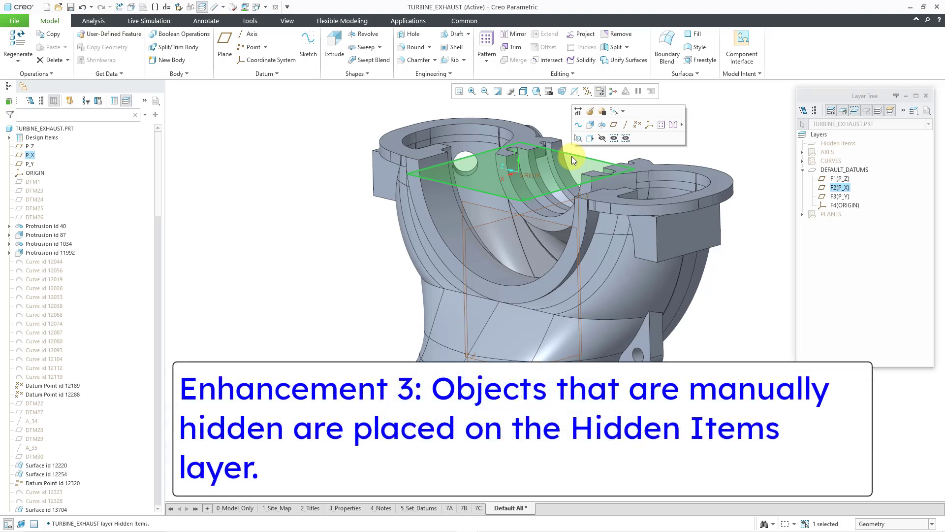
pyautogui.click(601, 139)
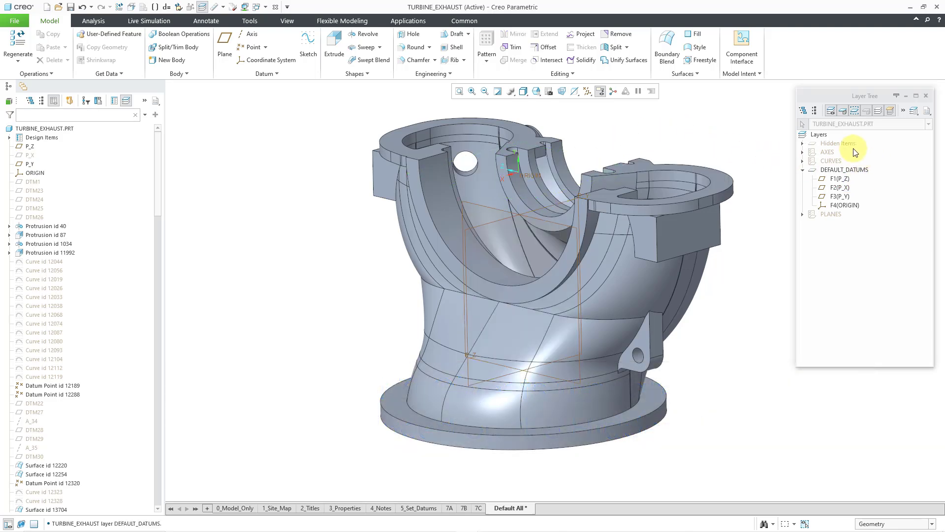
pyautogui.click(802, 143)
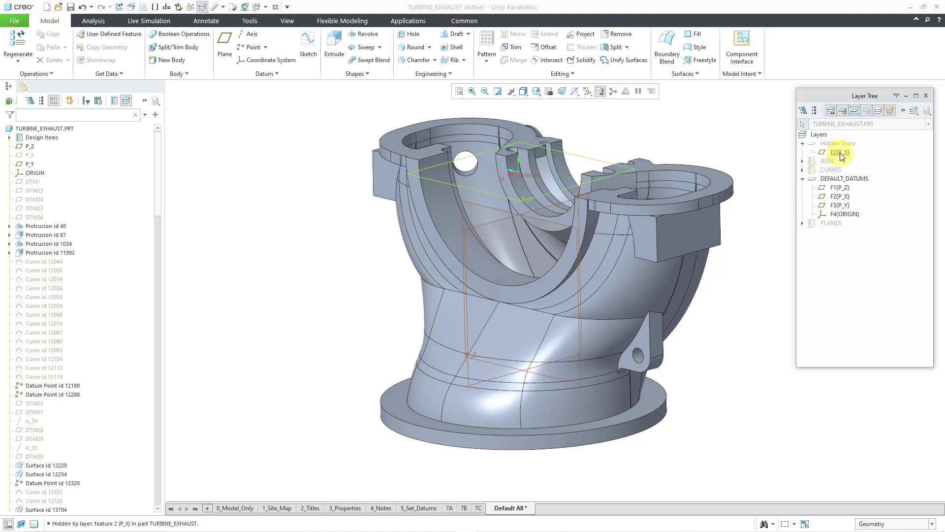
# Step: Unhide datum plane P_X and hide the DEFAULT_DATUMS layer
pyautogui.rightClick(840, 153)
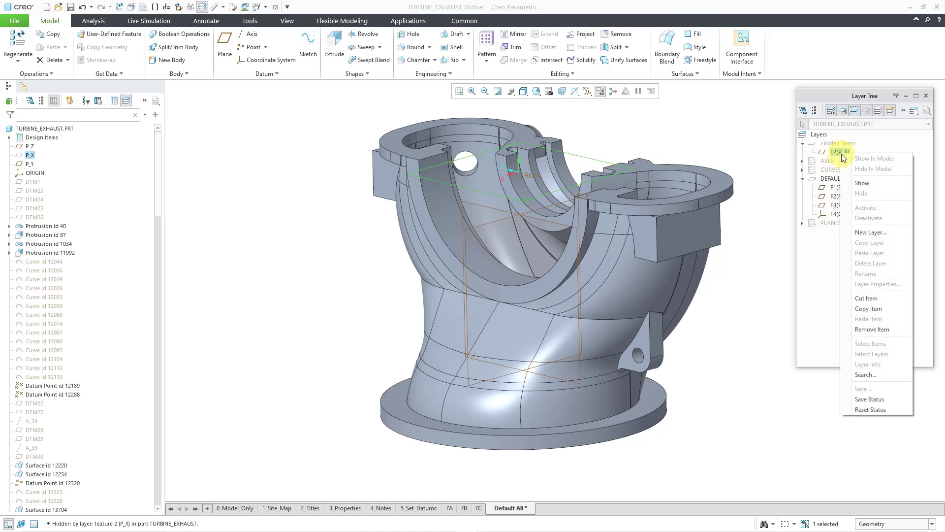
pyautogui.click(867, 183)
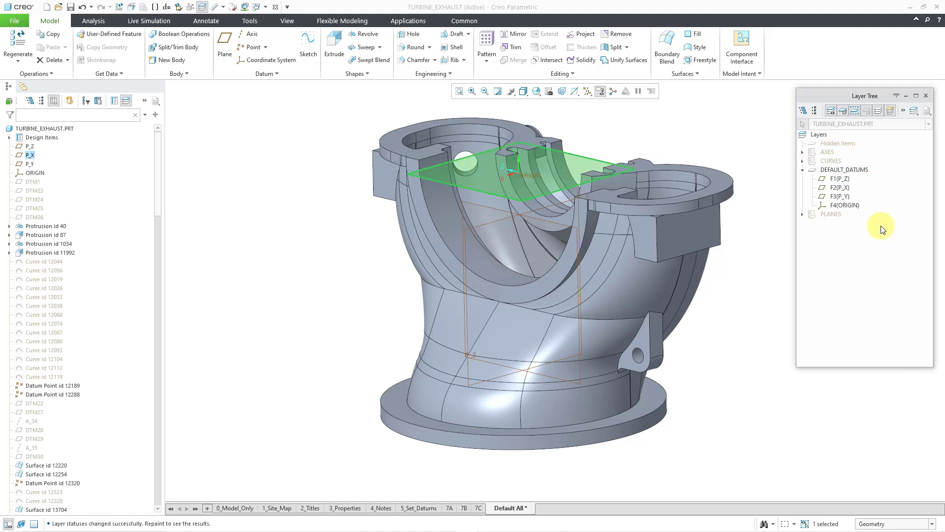
pyautogui.click(861, 171)
pyautogui.rightClick(861, 171)
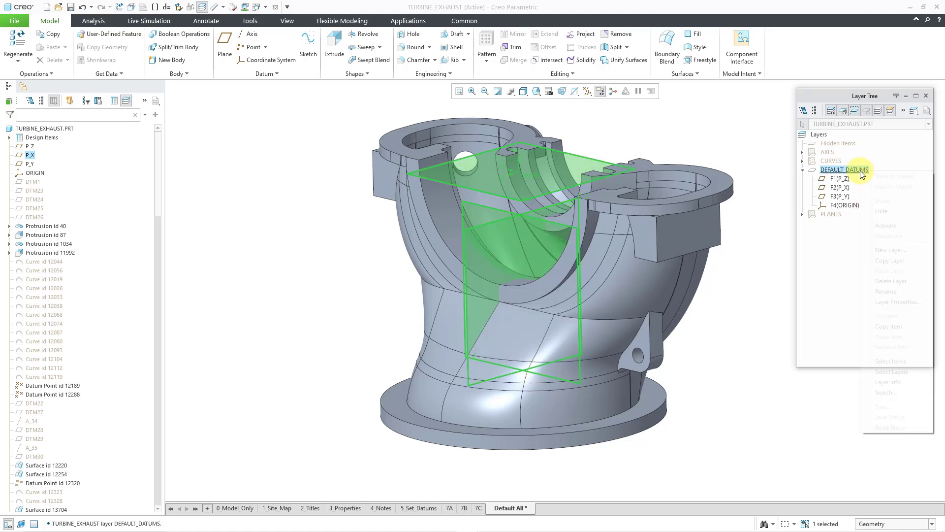
pyautogui.click(885, 210)
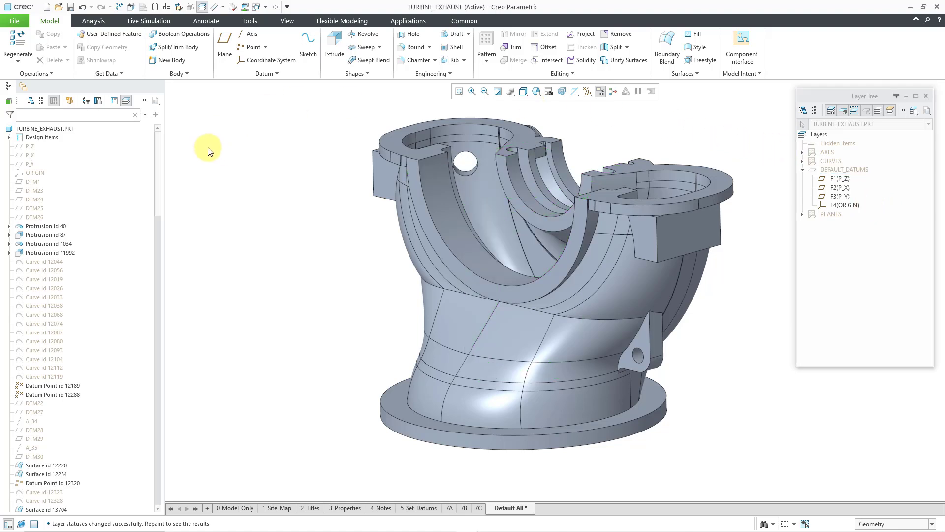
# Step: Show the P_Y datum plane and expand Shown Items to see F3(P_Y) listed
pyautogui.click(31, 156)
pyautogui.click(30, 164)
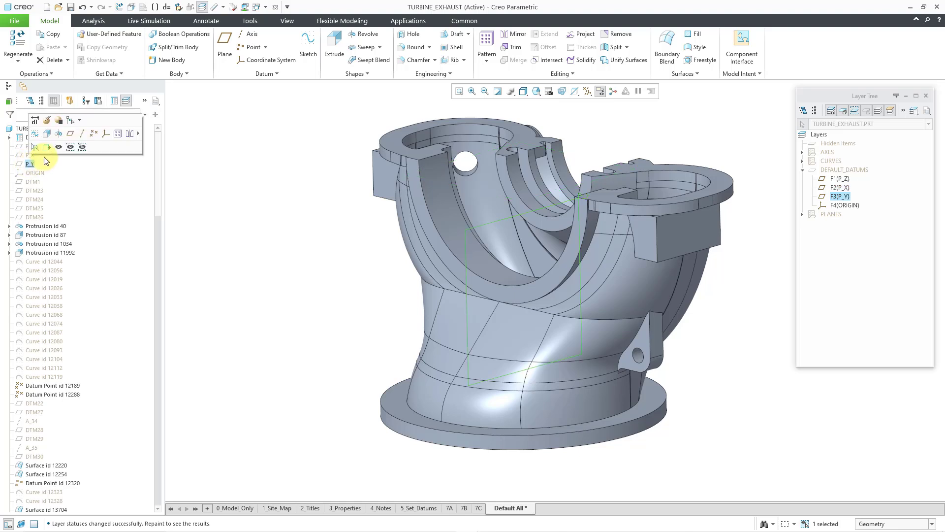
pyautogui.click(60, 147)
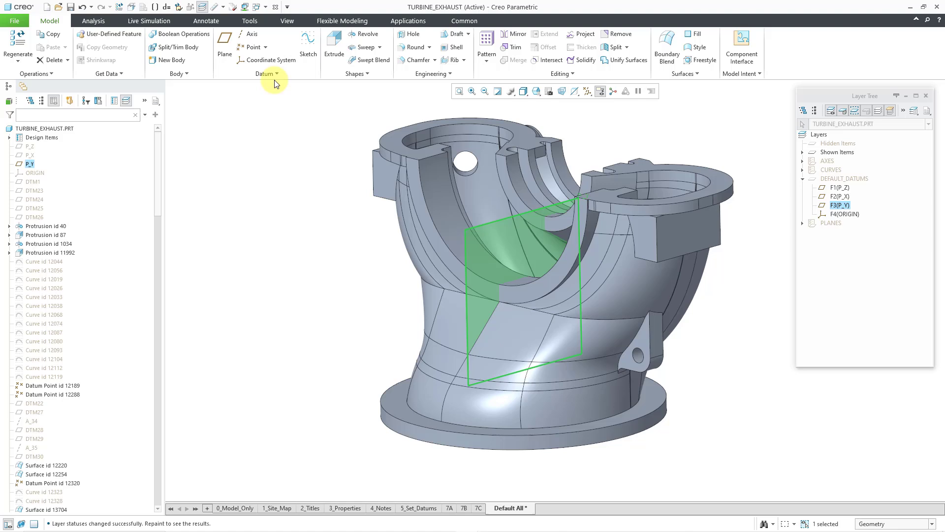
pyautogui.click(803, 152)
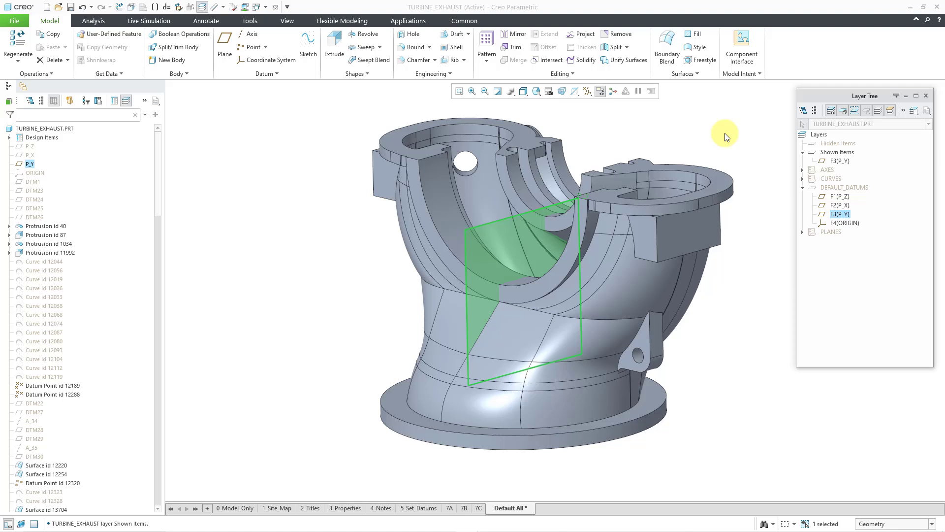
# Step: Unhide the DEFAULT_DATUMS layer
pyautogui.click(724, 136)
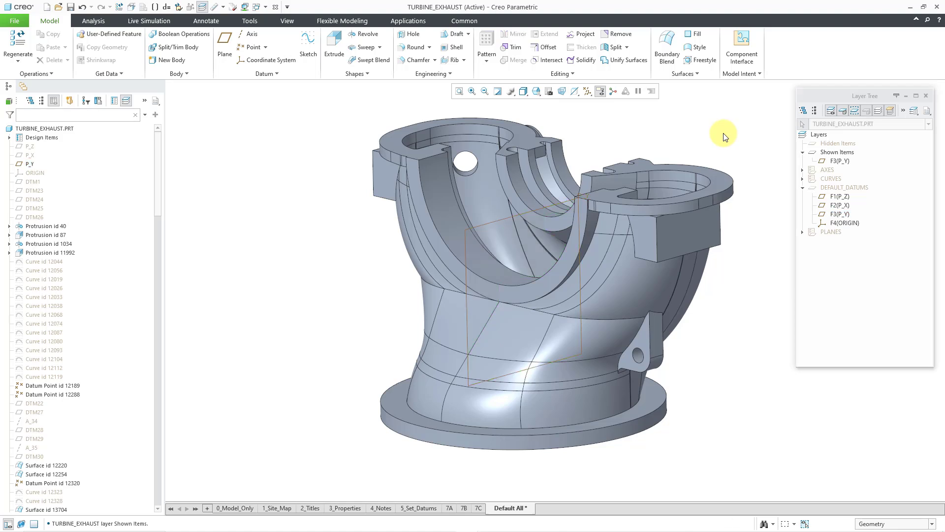
pyautogui.click(860, 188)
pyautogui.rightClick(860, 188)
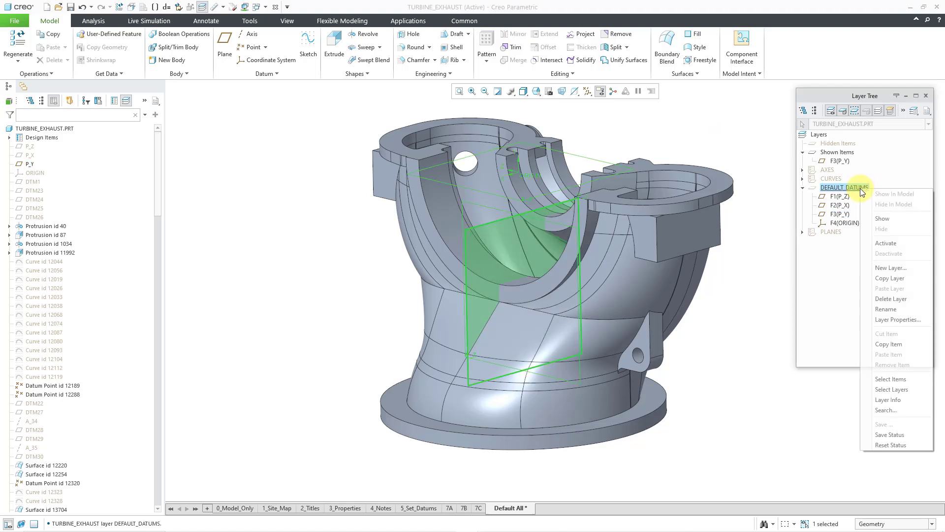
pyautogui.click(888, 217)
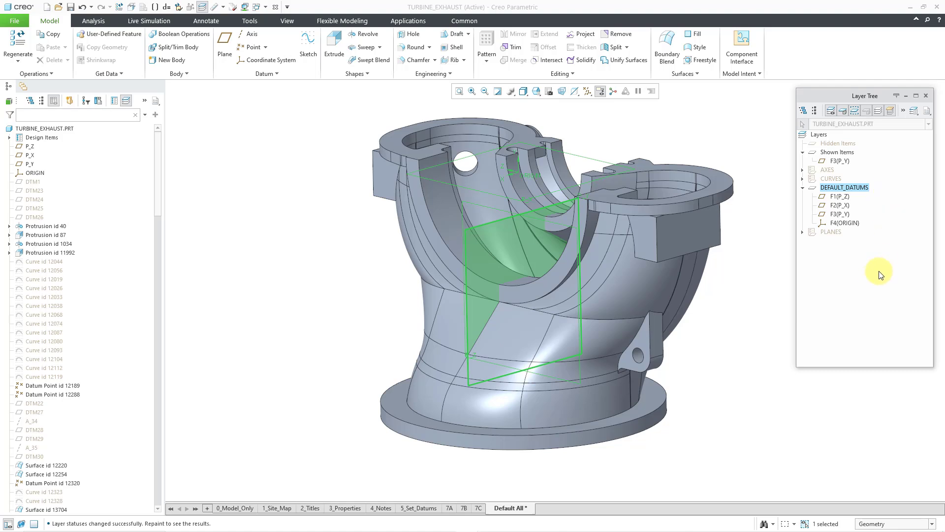
# Step: Unhide the PLANES layer and refit the view so all datum planes appear
pyautogui.click(837, 232)
pyautogui.rightClick(837, 233)
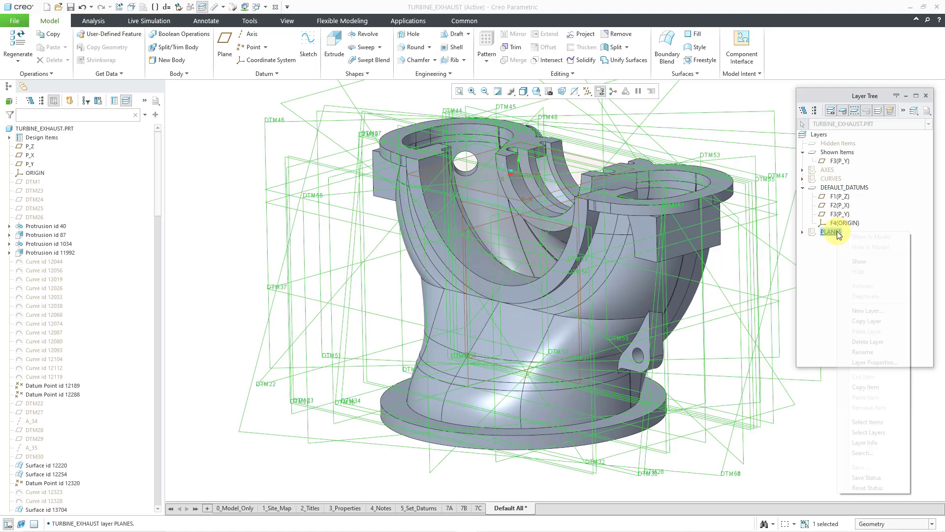
pyautogui.click(867, 259)
pyautogui.click(228, 147)
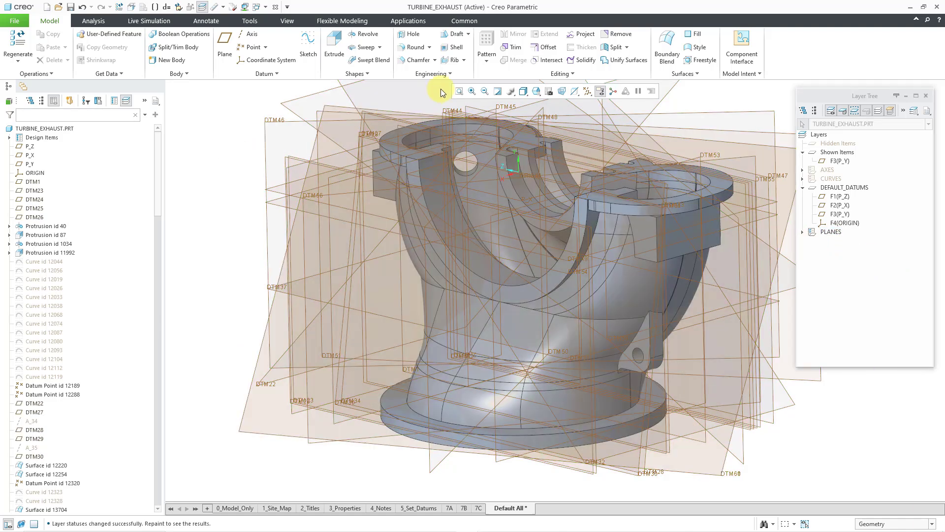
pyautogui.click(497, 92)
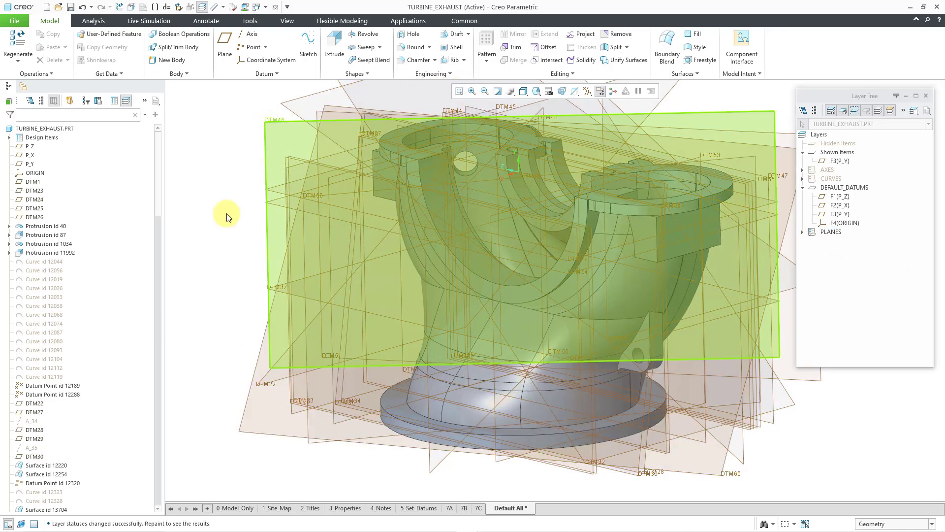
pyautogui.scroll(2, 205, 264)
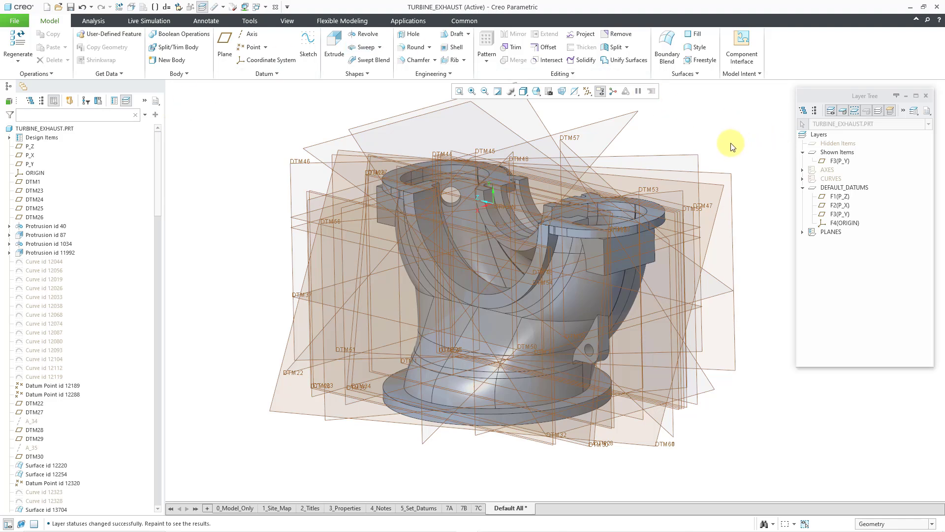
# Step: Apply Show Only to datum planes DTM22 and DTM51, then check Hidden Items
pyautogui.click(635, 119)
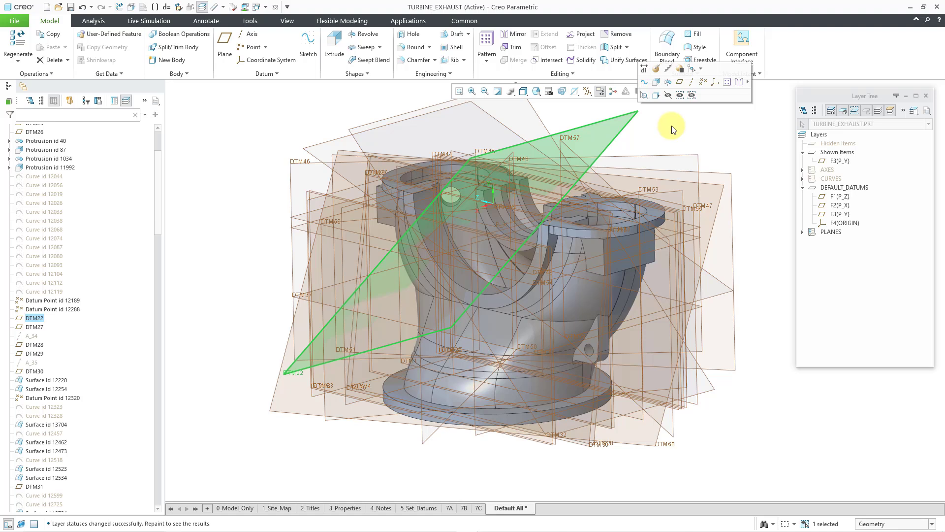
pyautogui.keyDown('ctrl'); pyautogui.click(727, 175); pyautogui.keyUp('ctrl')
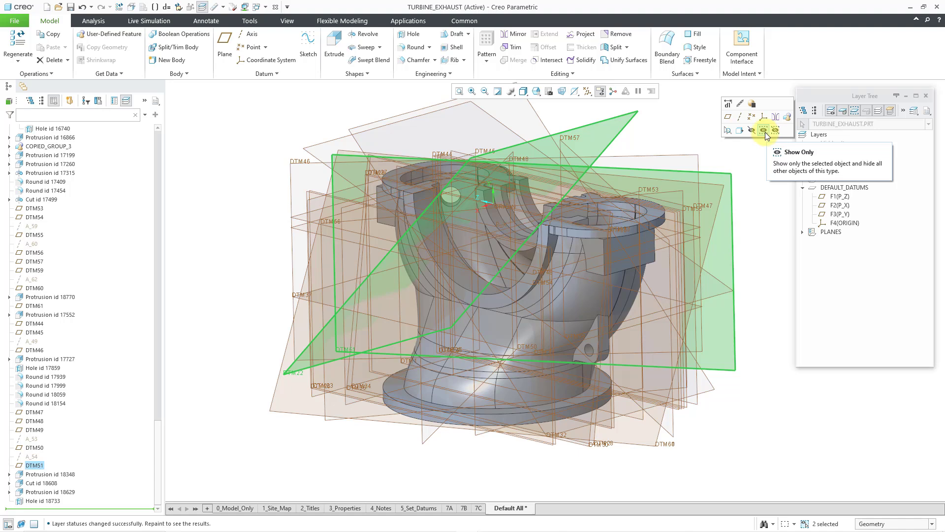
pyautogui.click(763, 131)
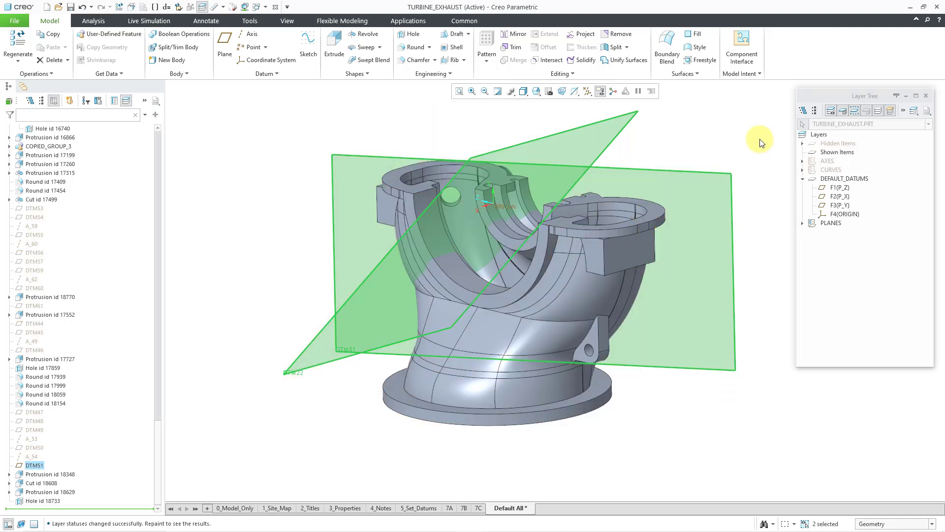
pyautogui.click(802, 143)
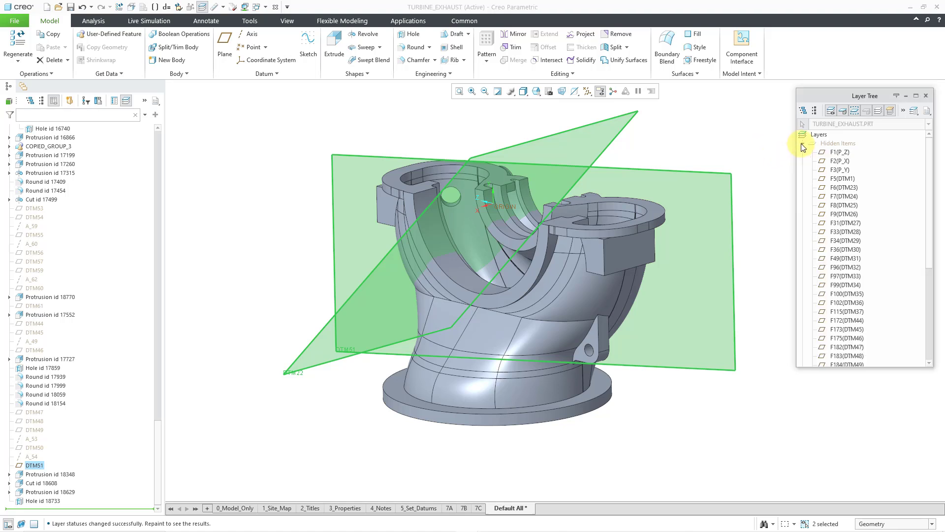
pyautogui.click(802, 143)
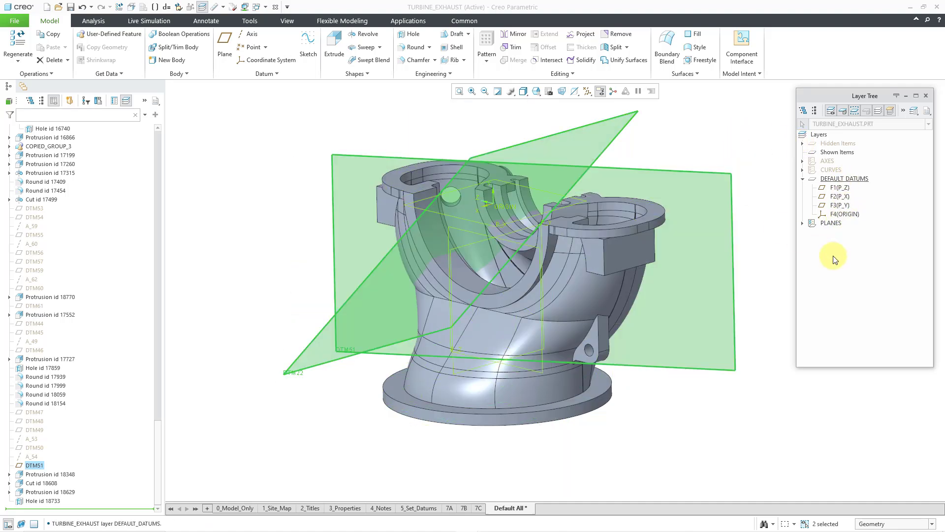
pyautogui.click(722, 158)
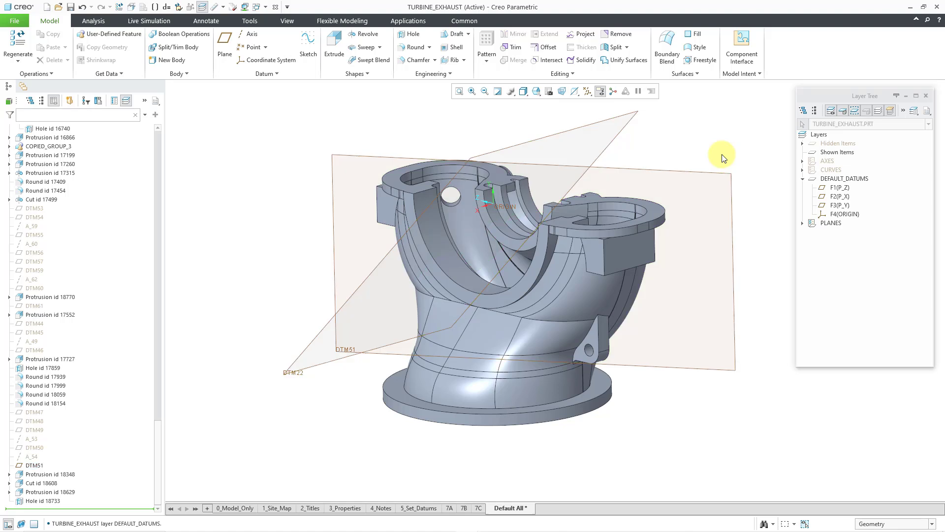
# Step: Apply Show All Except to DTM51 and DTM22, listing both under Hidden Items
pyautogui.click(717, 173)
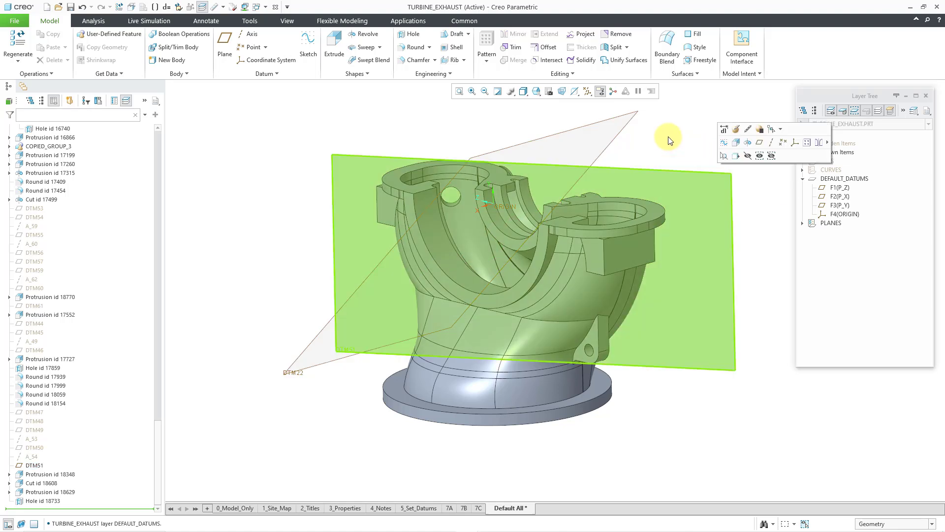
pyautogui.keyDown('ctrl'); pyautogui.click(622, 128); pyautogui.keyUp('ctrl')
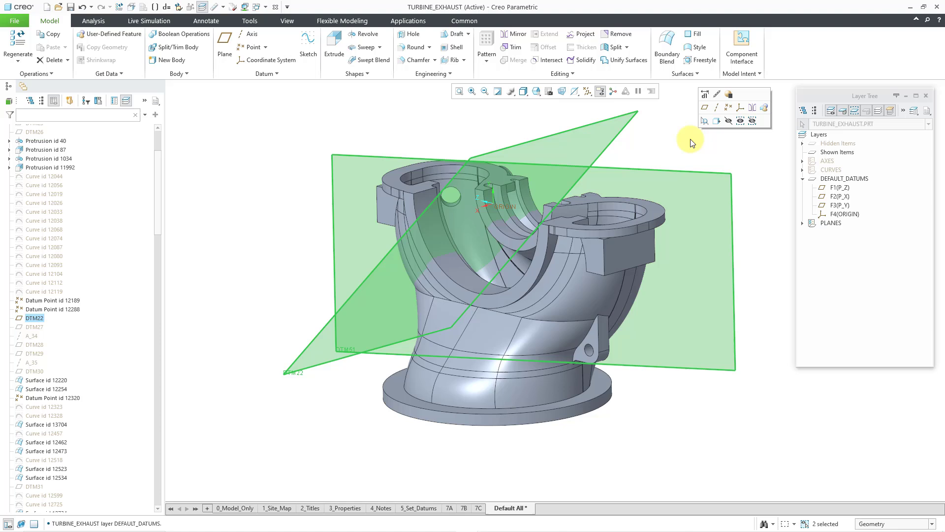
pyautogui.click(752, 121)
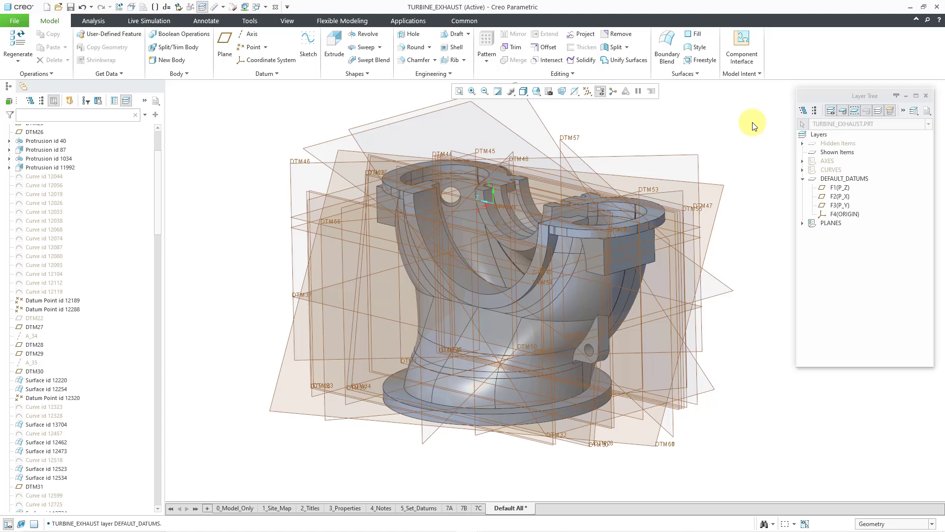
pyautogui.click(802, 143)
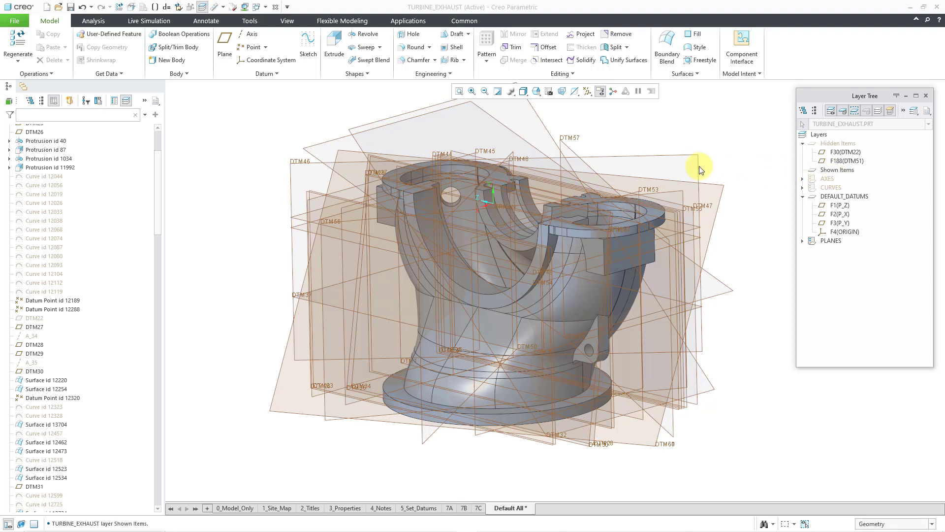
# Step: Hide the PLANES layer and show DTM22 and DTM51 again
pyautogui.click(757, 170)
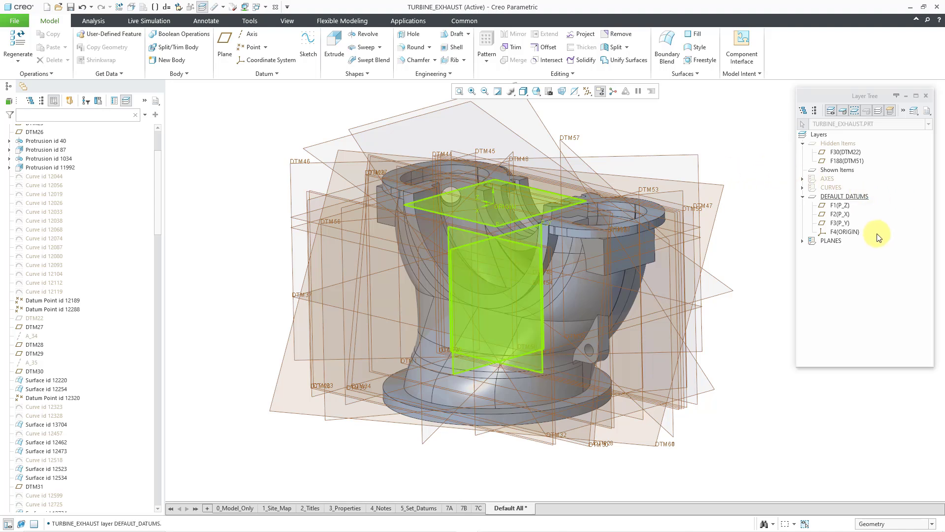
pyautogui.rightClick(837, 240)
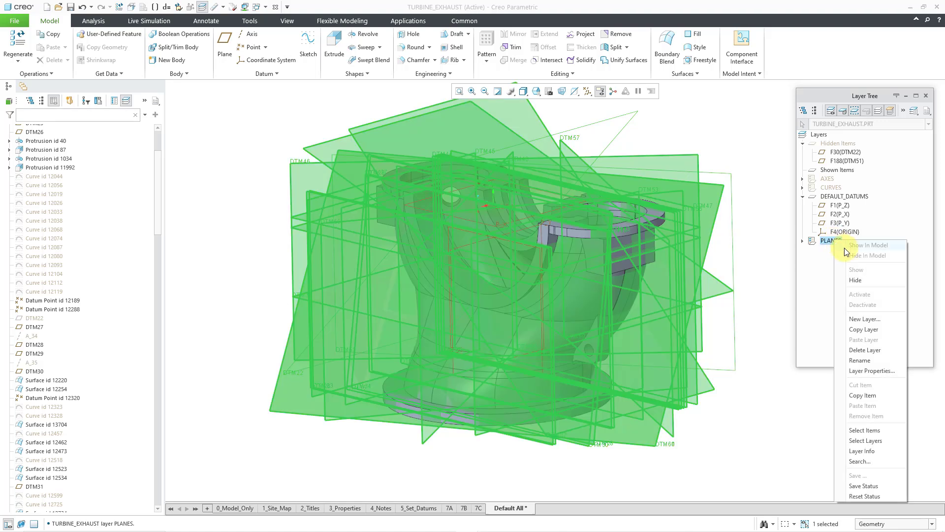
pyautogui.click(865, 279)
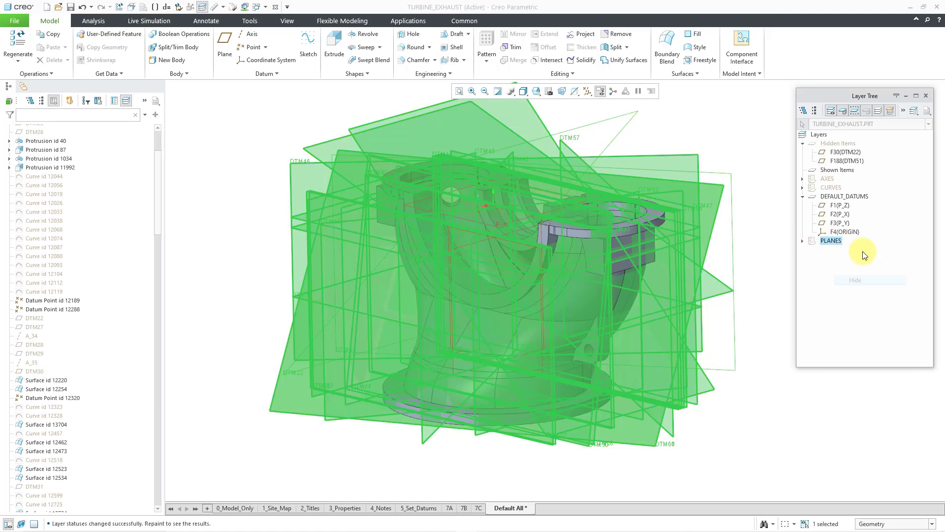
pyautogui.click(855, 153)
pyautogui.keyDown('ctrl'); pyautogui.click(854, 161); pyautogui.keyUp('ctrl')
pyautogui.rightClick(855, 163)
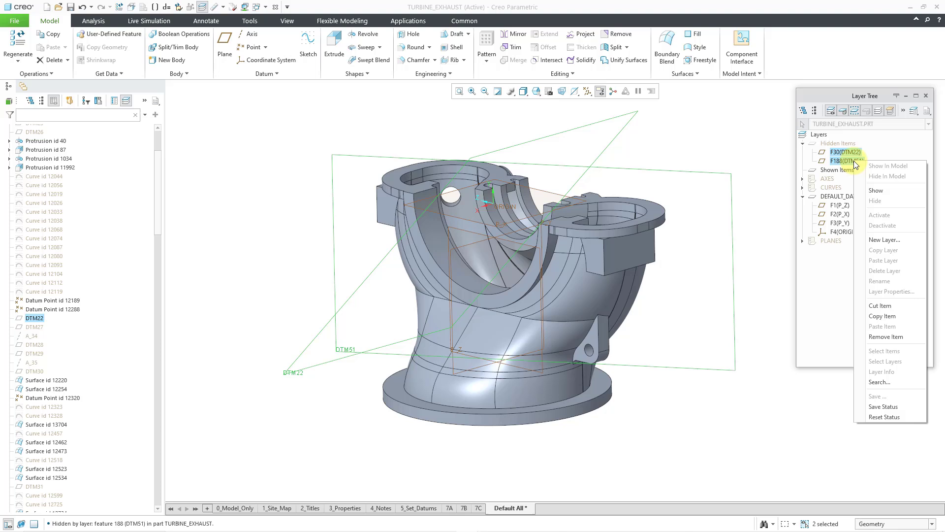
pyautogui.click(877, 189)
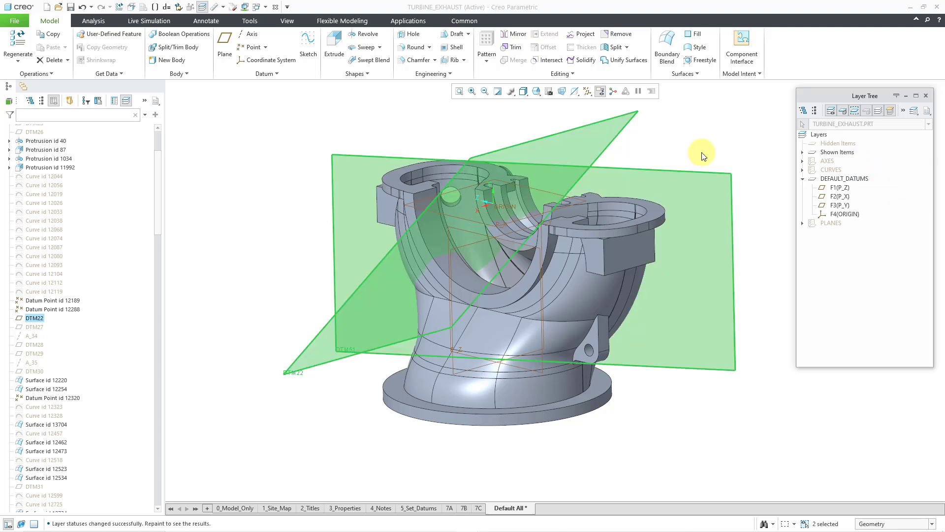
pyautogui.click(685, 132)
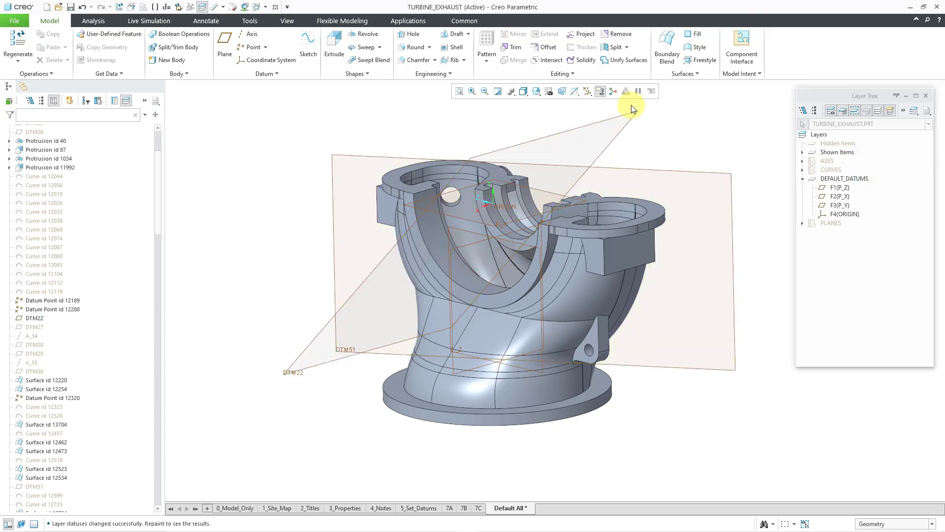
# Step: Turn off datum plane, coordinate system and axis display
pyautogui.click(585, 94)
pyautogui.click(625, 147)
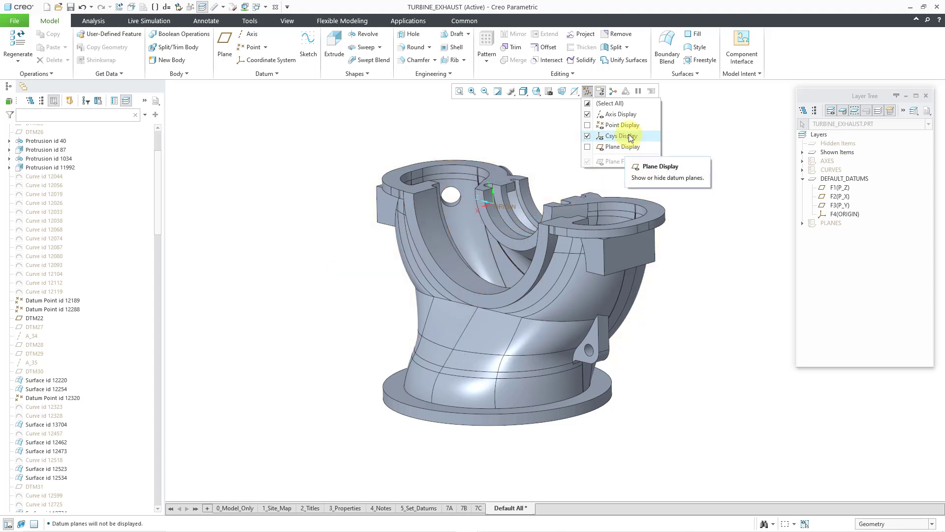
pyautogui.click(629, 137)
pyautogui.click(621, 114)
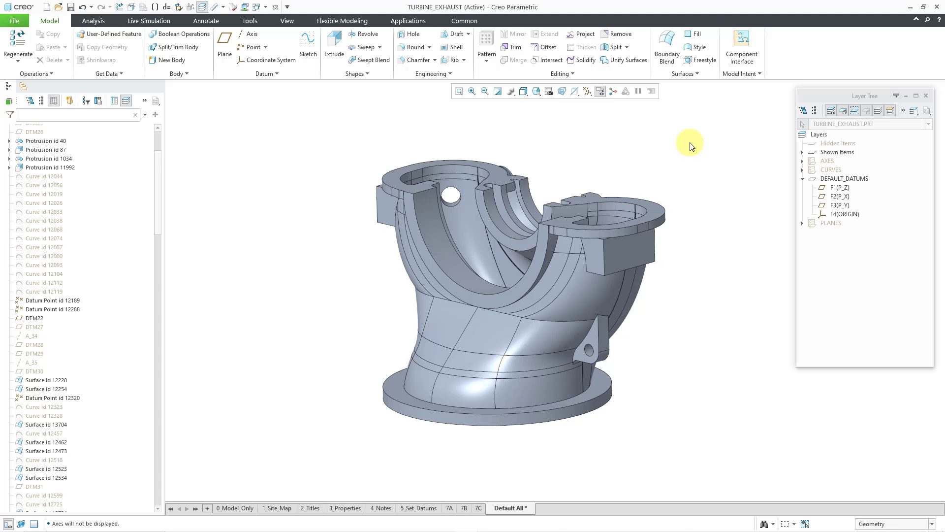
# Step: Hide DTM22 and DTM51 from Shown Items in the Layer Tree
pyautogui.click(802, 153)
pyautogui.click(839, 161)
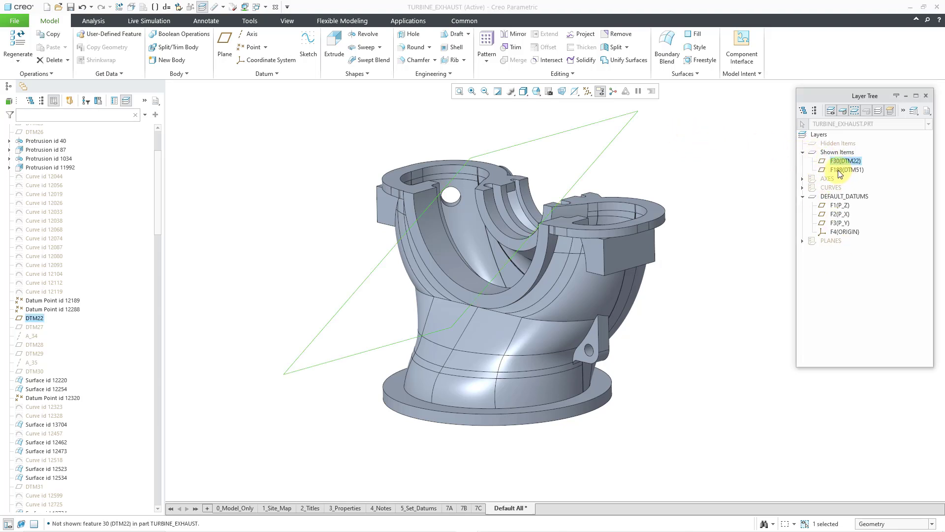
pyautogui.keyDown('ctrl'); pyautogui.click(838, 170); pyautogui.keyUp('ctrl')
pyautogui.rightClick(838, 169)
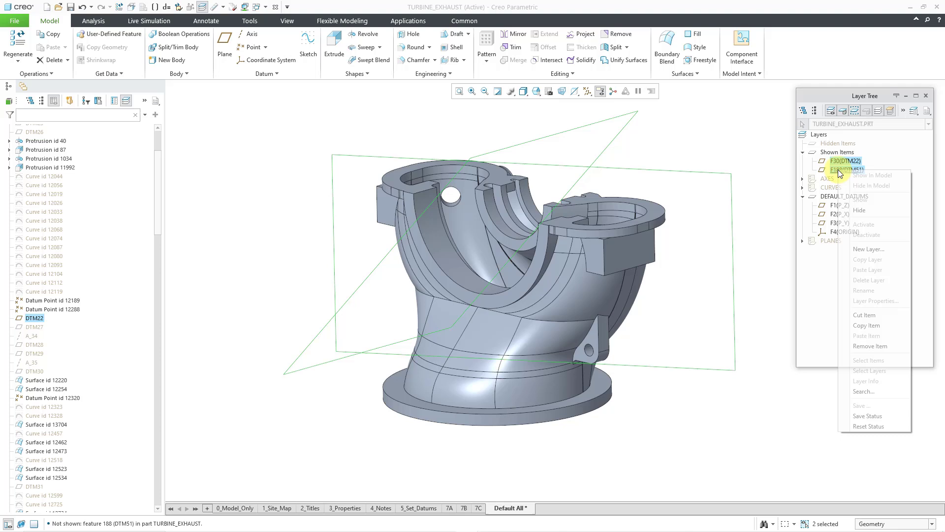
pyautogui.click(868, 210)
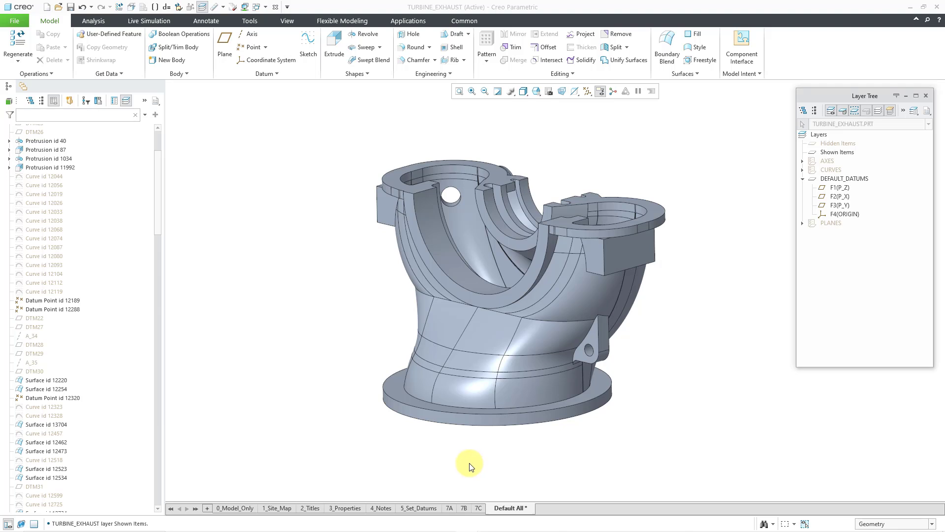
# Step: Activate the 7A model state and adjust the view to show its annotations
pyautogui.click(450, 509)
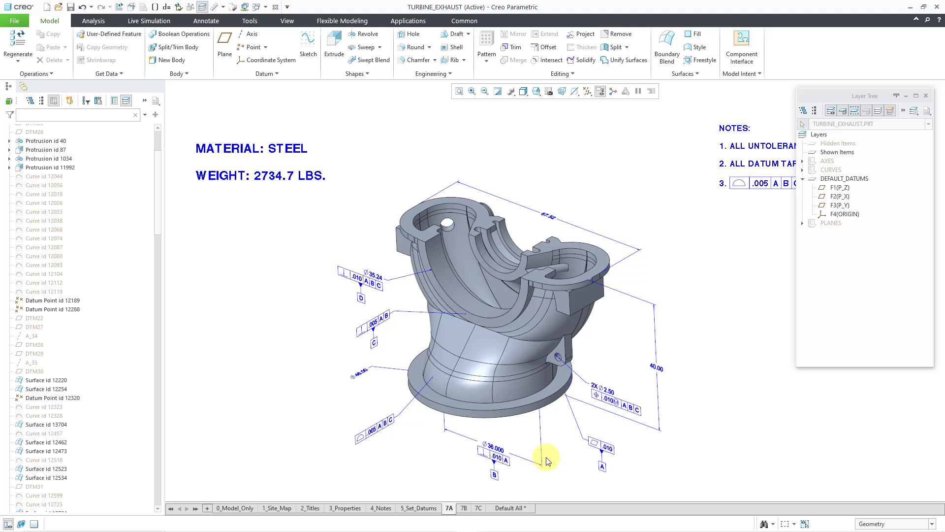
pyautogui.keyDown('shift'); pyautogui.moveTo(548, 460); pyautogui.dragTo(517, 423, button='middle'); pyautogui.keyUp('shift')
pyautogui.keyDown('ctrl'); pyautogui.moveTo(509, 383); pyautogui.dragTo(519, 430, button='middle'); pyautogui.keyUp('ctrl')
pyautogui.moveTo(839, 95); pyautogui.dragTo(830, 216)
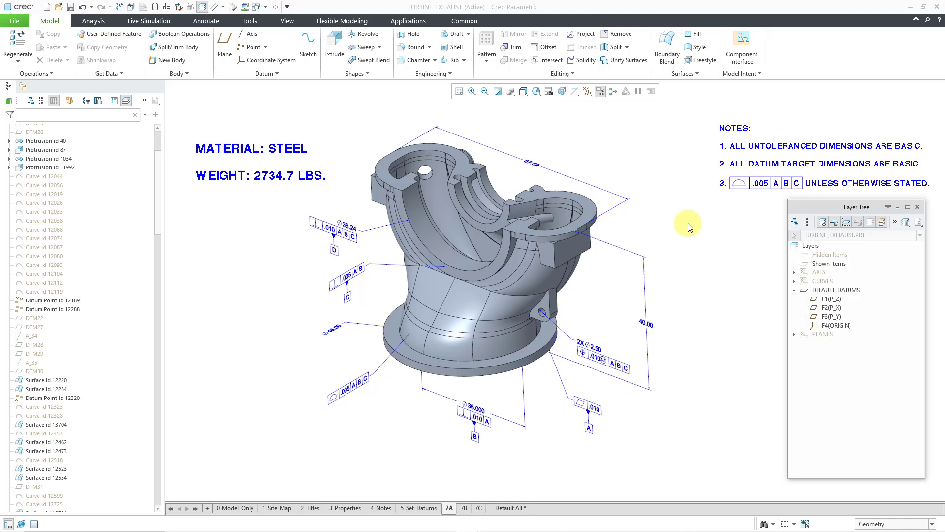
# Step: Create a new layer named ANNOTATIONS
pyautogui.rightClick(809, 361)
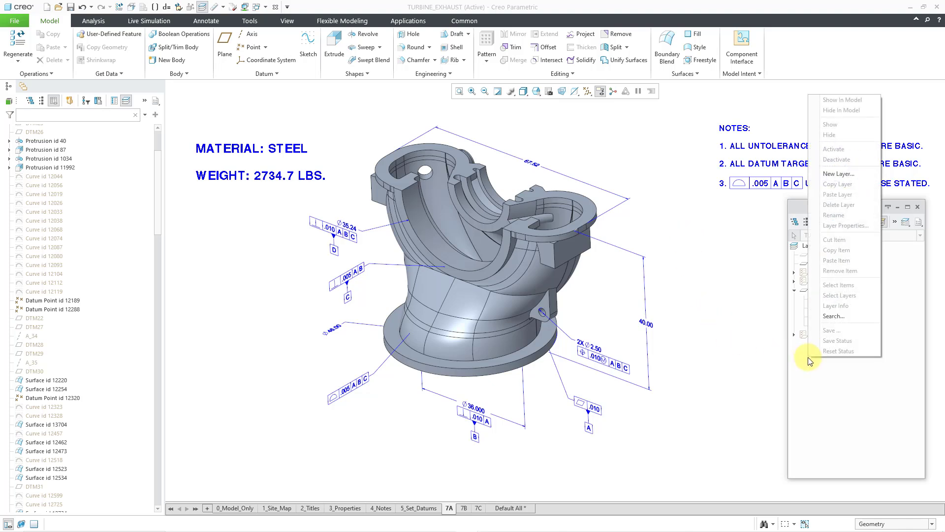
pyautogui.click(838, 173)
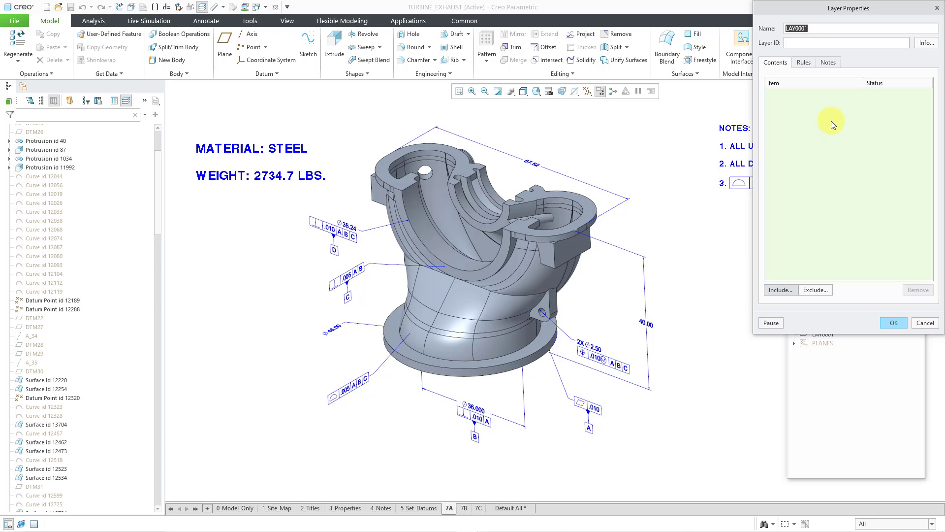
pyautogui.write('ANNOTATIONS')
# Step: Give the layer a rule collecting all annotations (Name = *), previewing 17 matches
pyautogui.click(805, 63)
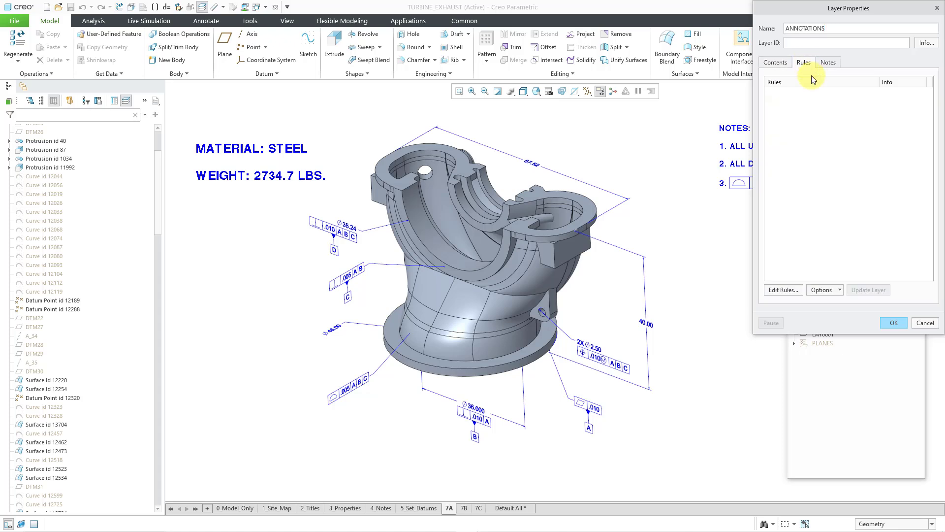
pyautogui.click(827, 290)
pyautogui.click(831, 290)
pyautogui.click(832, 292)
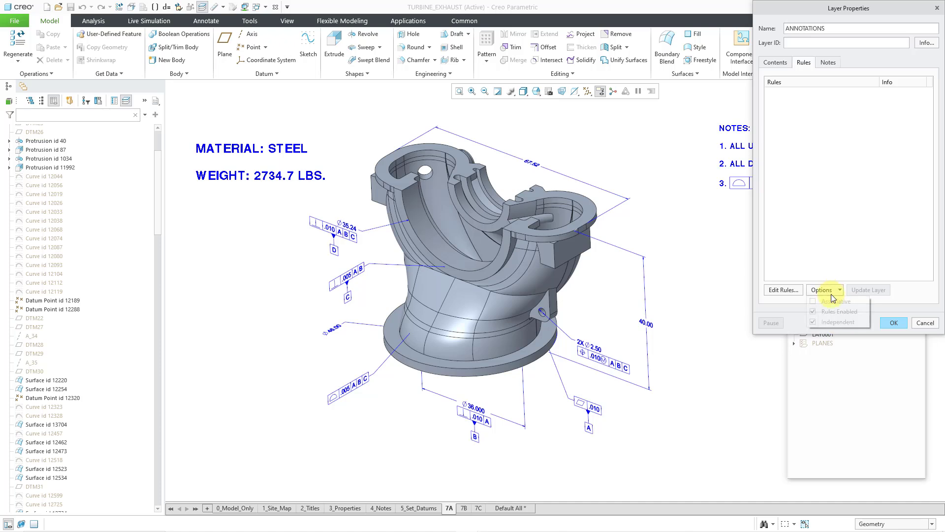
pyautogui.click(783, 290)
pyautogui.click(784, 289)
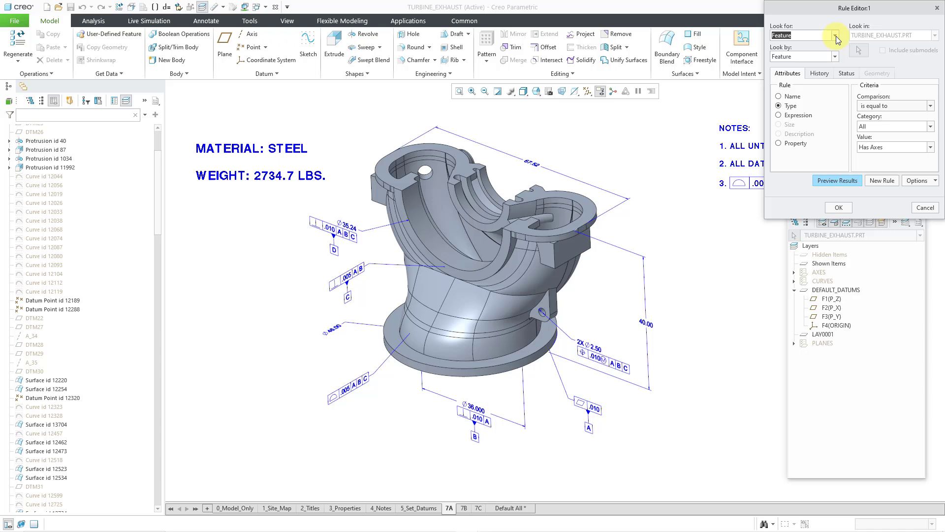
pyautogui.click(836, 36)
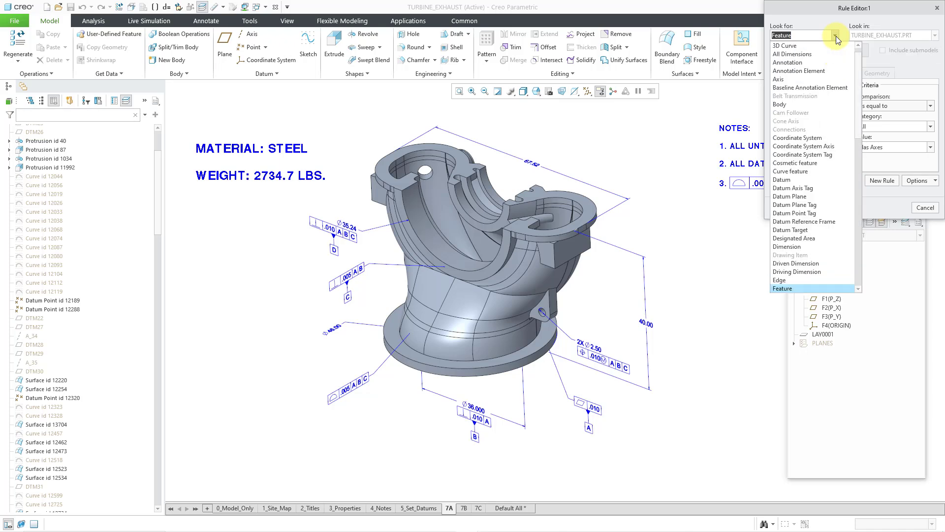
pyautogui.click(825, 62)
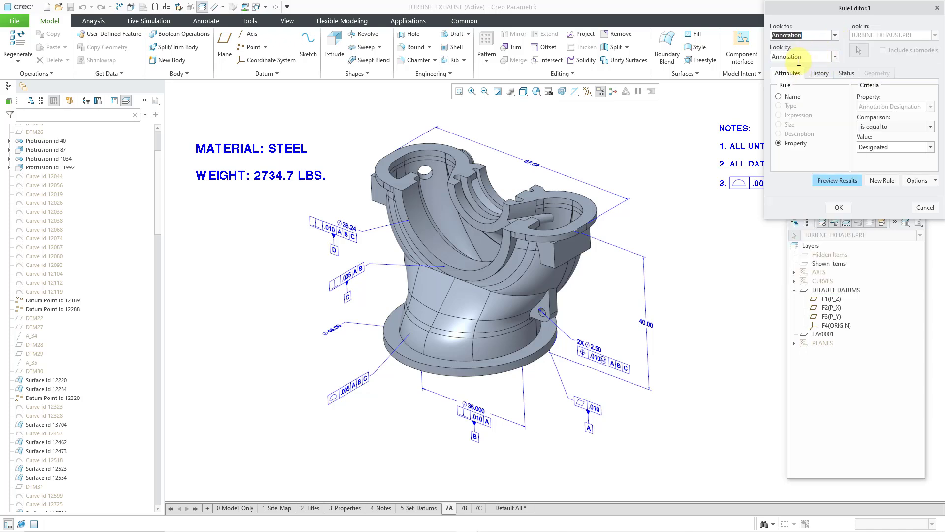
pyautogui.click(793, 98)
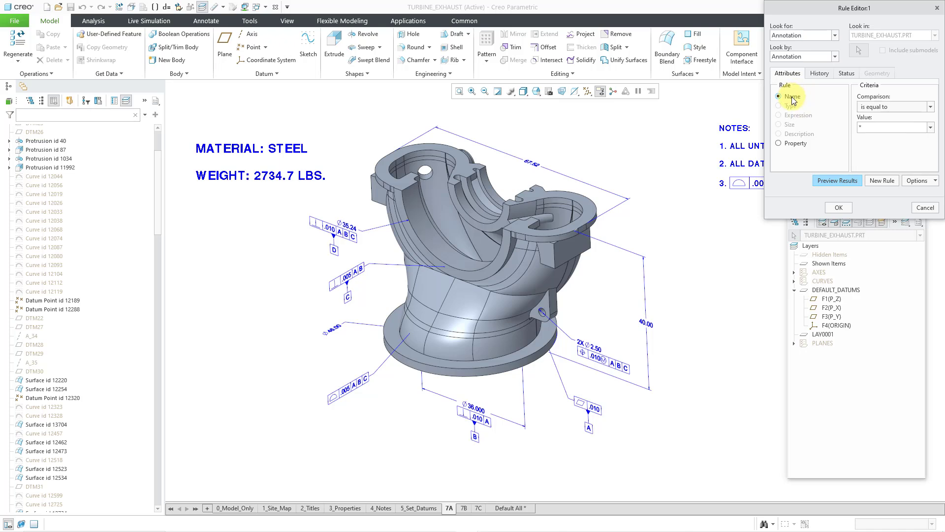
pyautogui.click(851, 183)
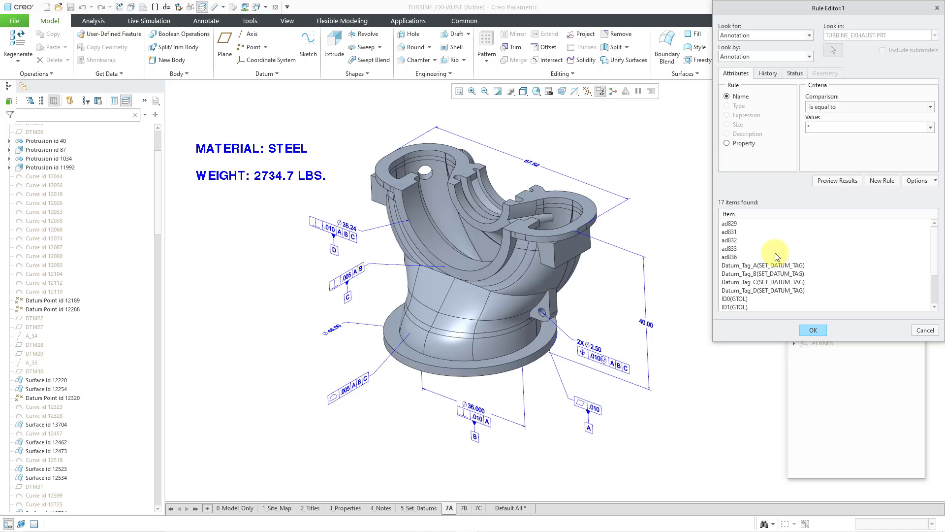
pyautogui.click(815, 330)
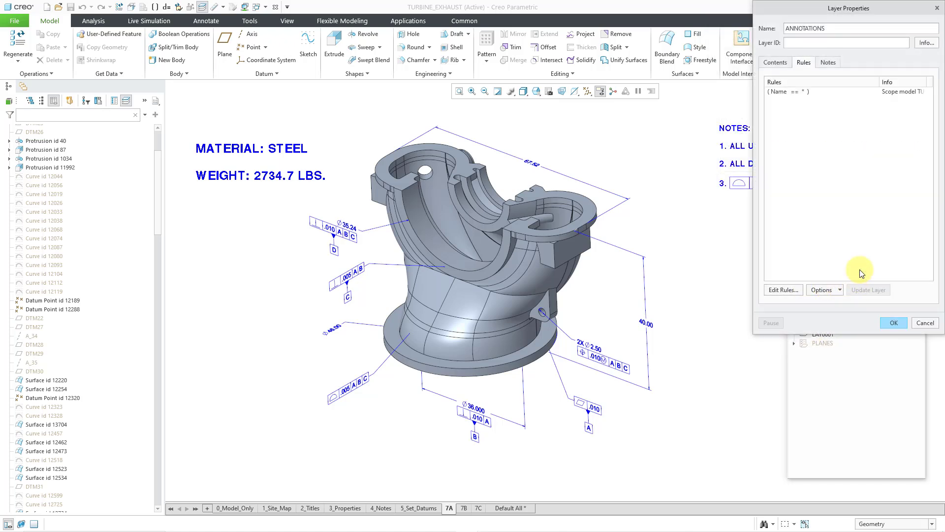
pyautogui.click(892, 323)
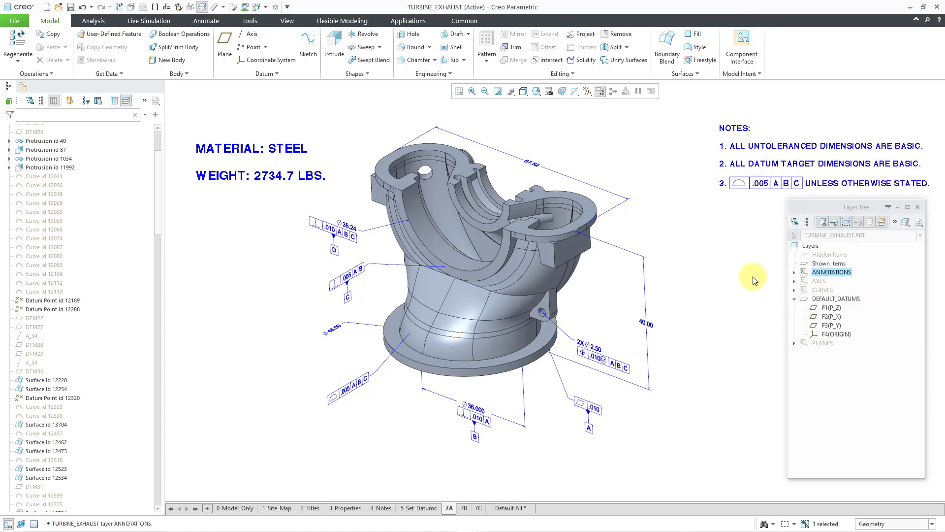
# Step: Expand the ANNOTATIONS layer to list its members, then hide it
pyautogui.click(794, 273)
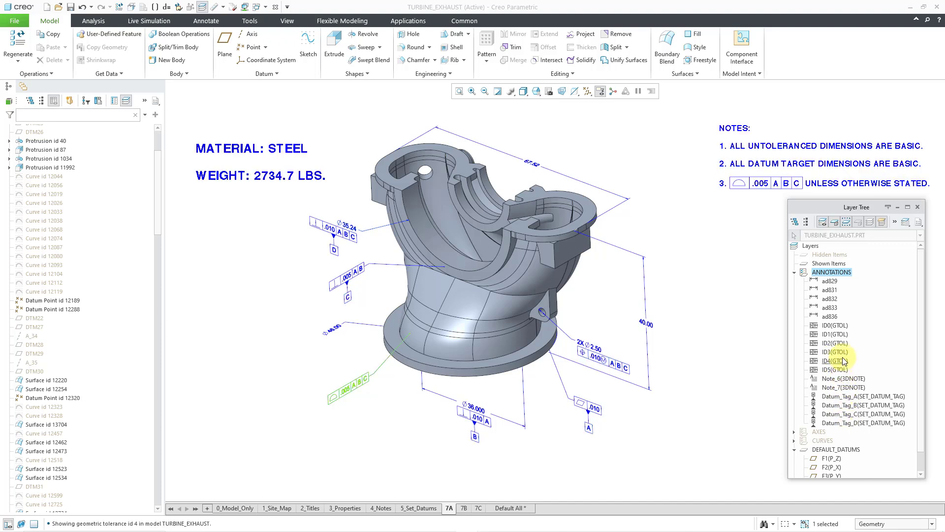
pyautogui.rightClick(833, 276)
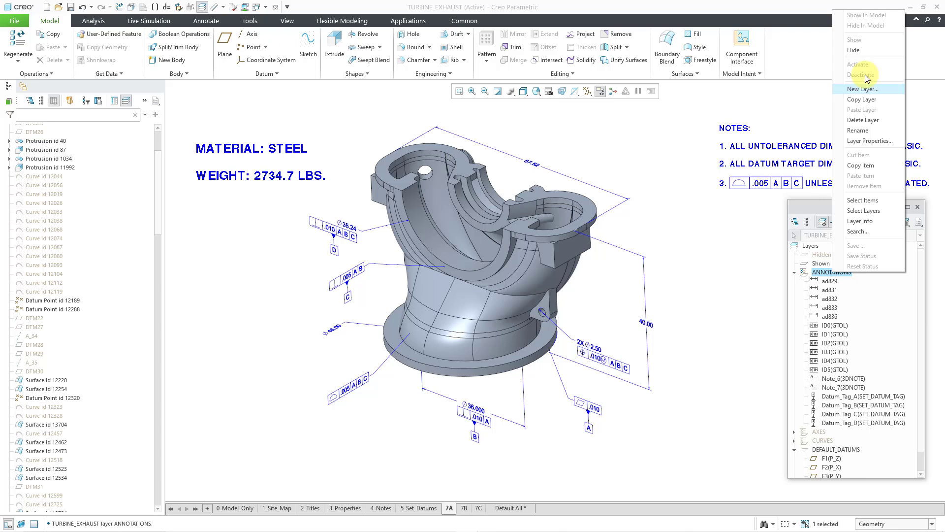
pyautogui.click(863, 50)
pyautogui.click(656, 115)
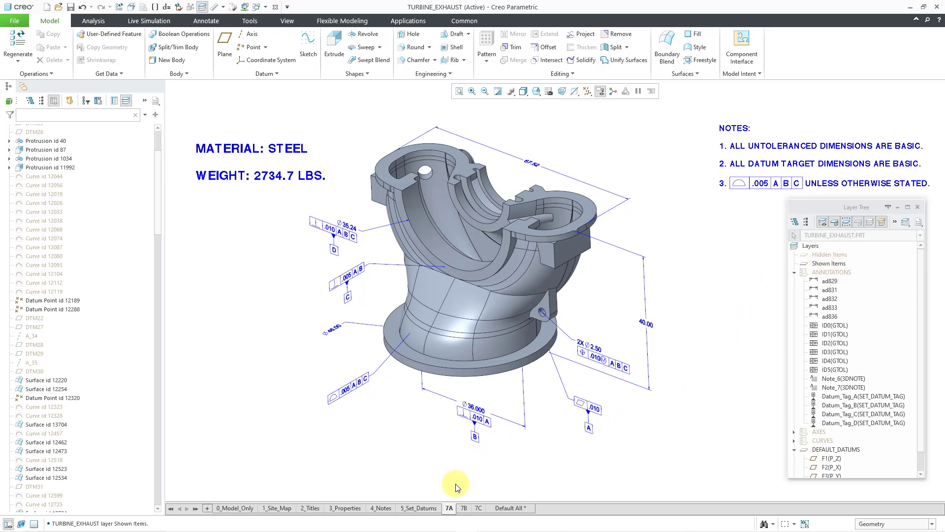
# Step: Uncheck Annotations and Tables in the 7A state definition, then list Shown Items
pyautogui.rightClick(452, 510)
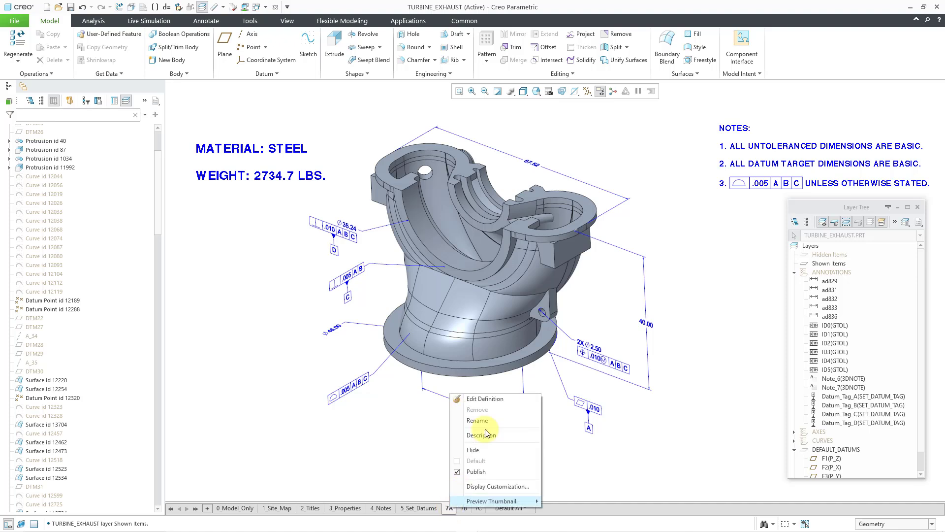
pyautogui.click(489, 398)
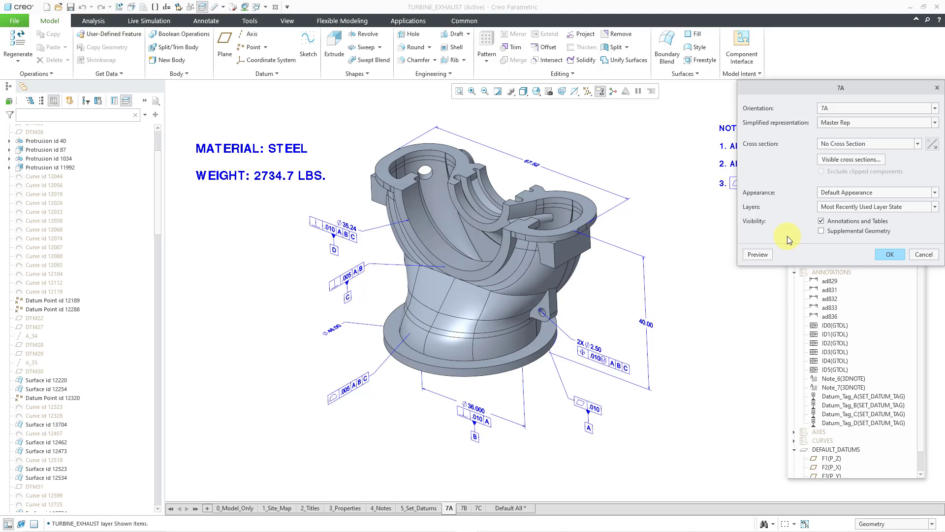
pyautogui.moveTo(811, 89); pyautogui.dragTo(611, 294)
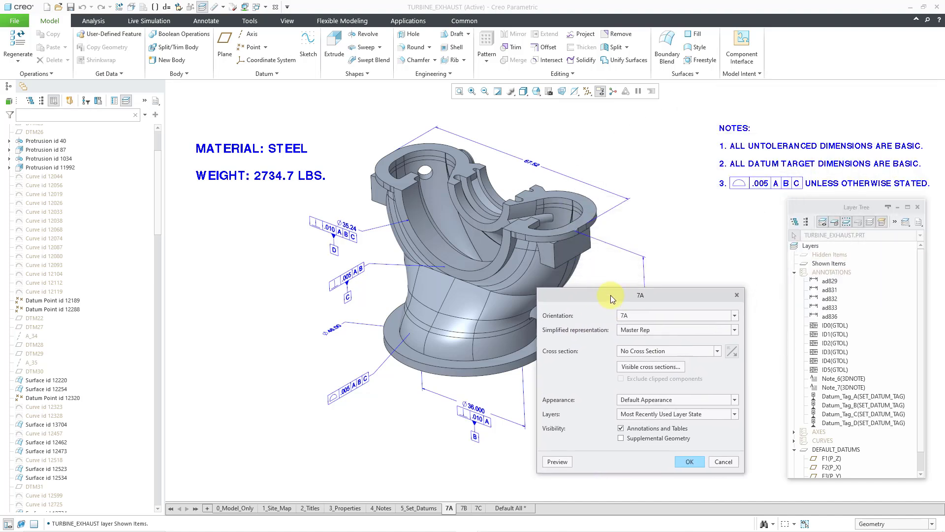
pyautogui.click(622, 429)
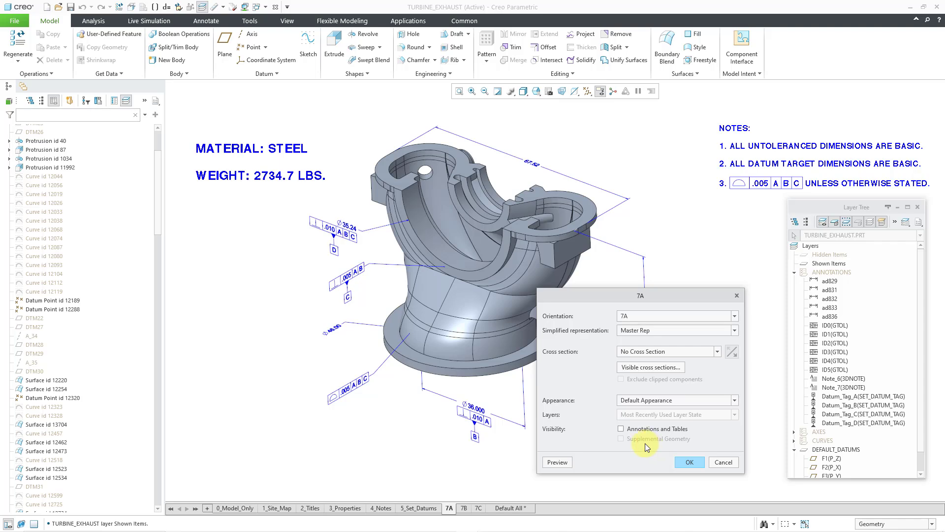
pyautogui.click(690, 462)
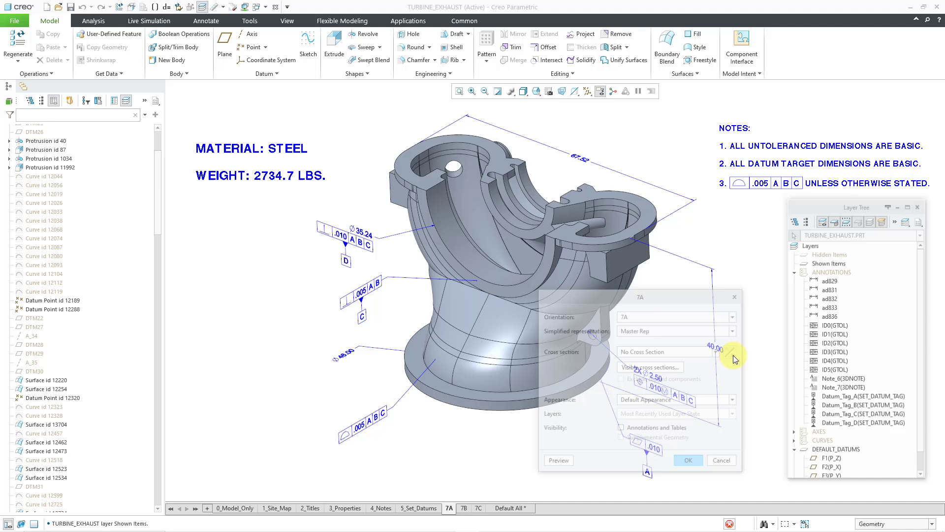
pyautogui.click(794, 263)
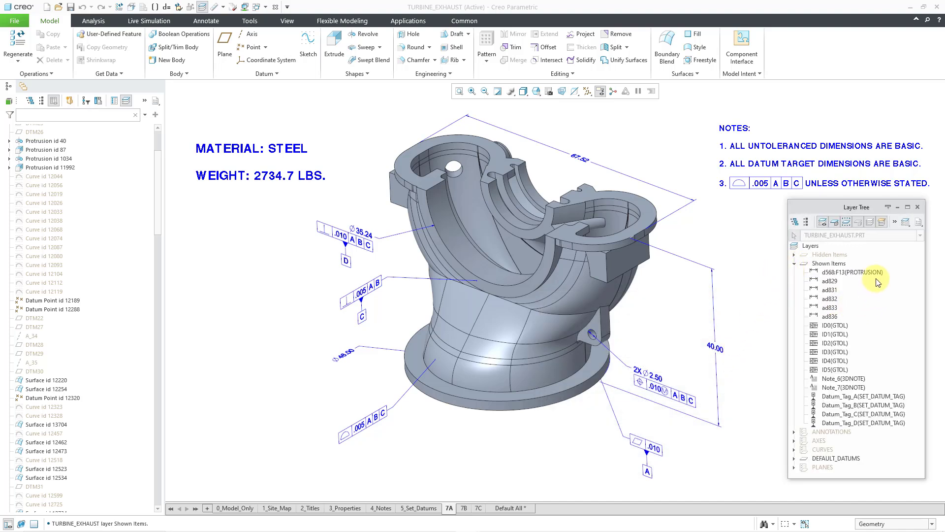